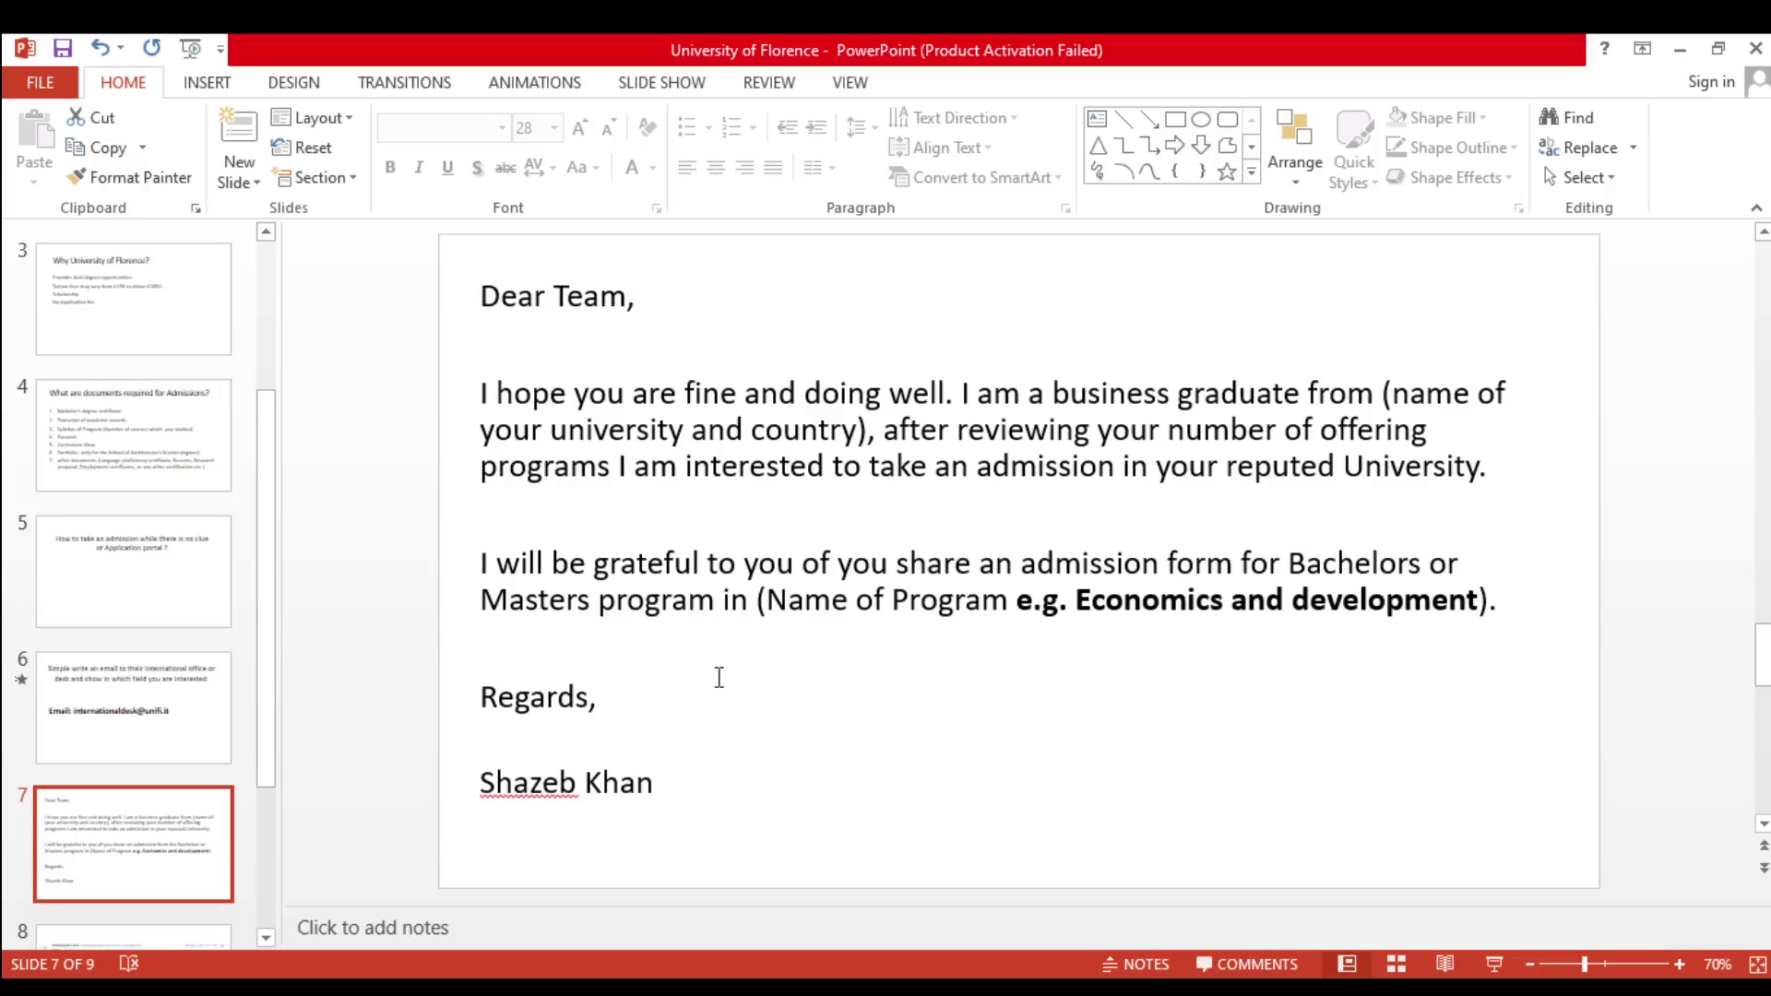
Scroll past the international desk's reply-email slide 8 to reach the application form PDF
scroll(511, 583, down, 1)
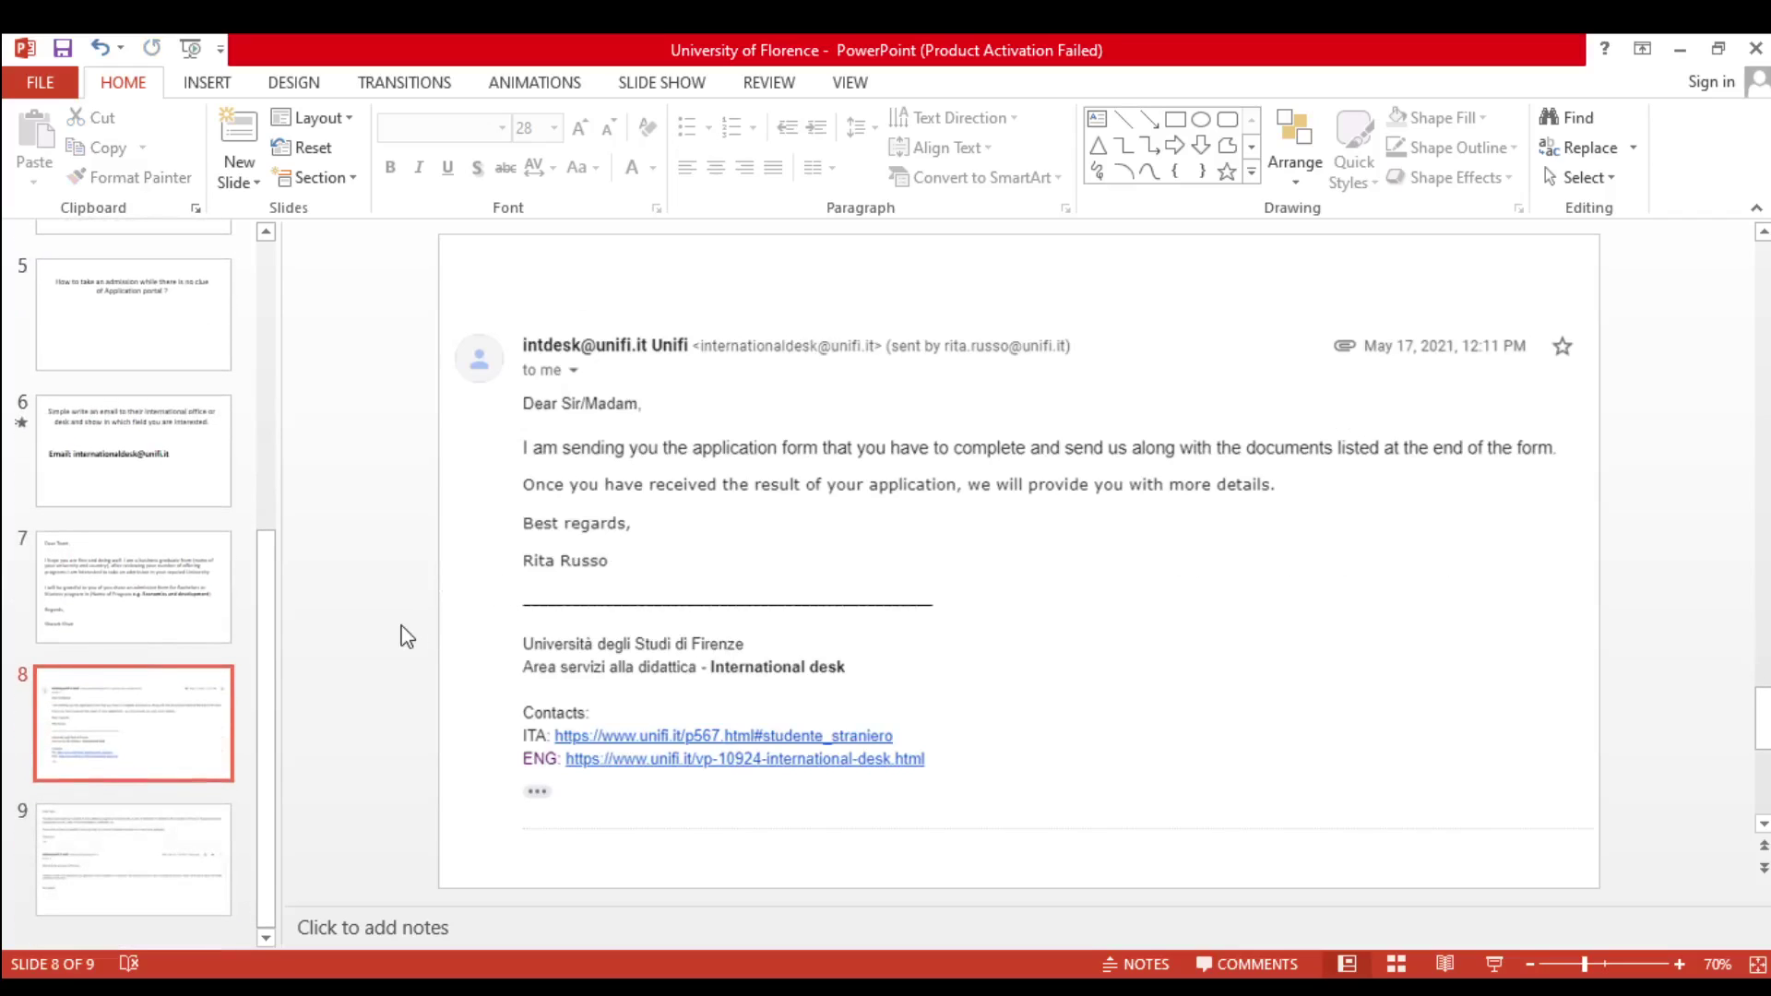
scroll(633, 636, up, 1)
scroll(334, 649, down, 1)
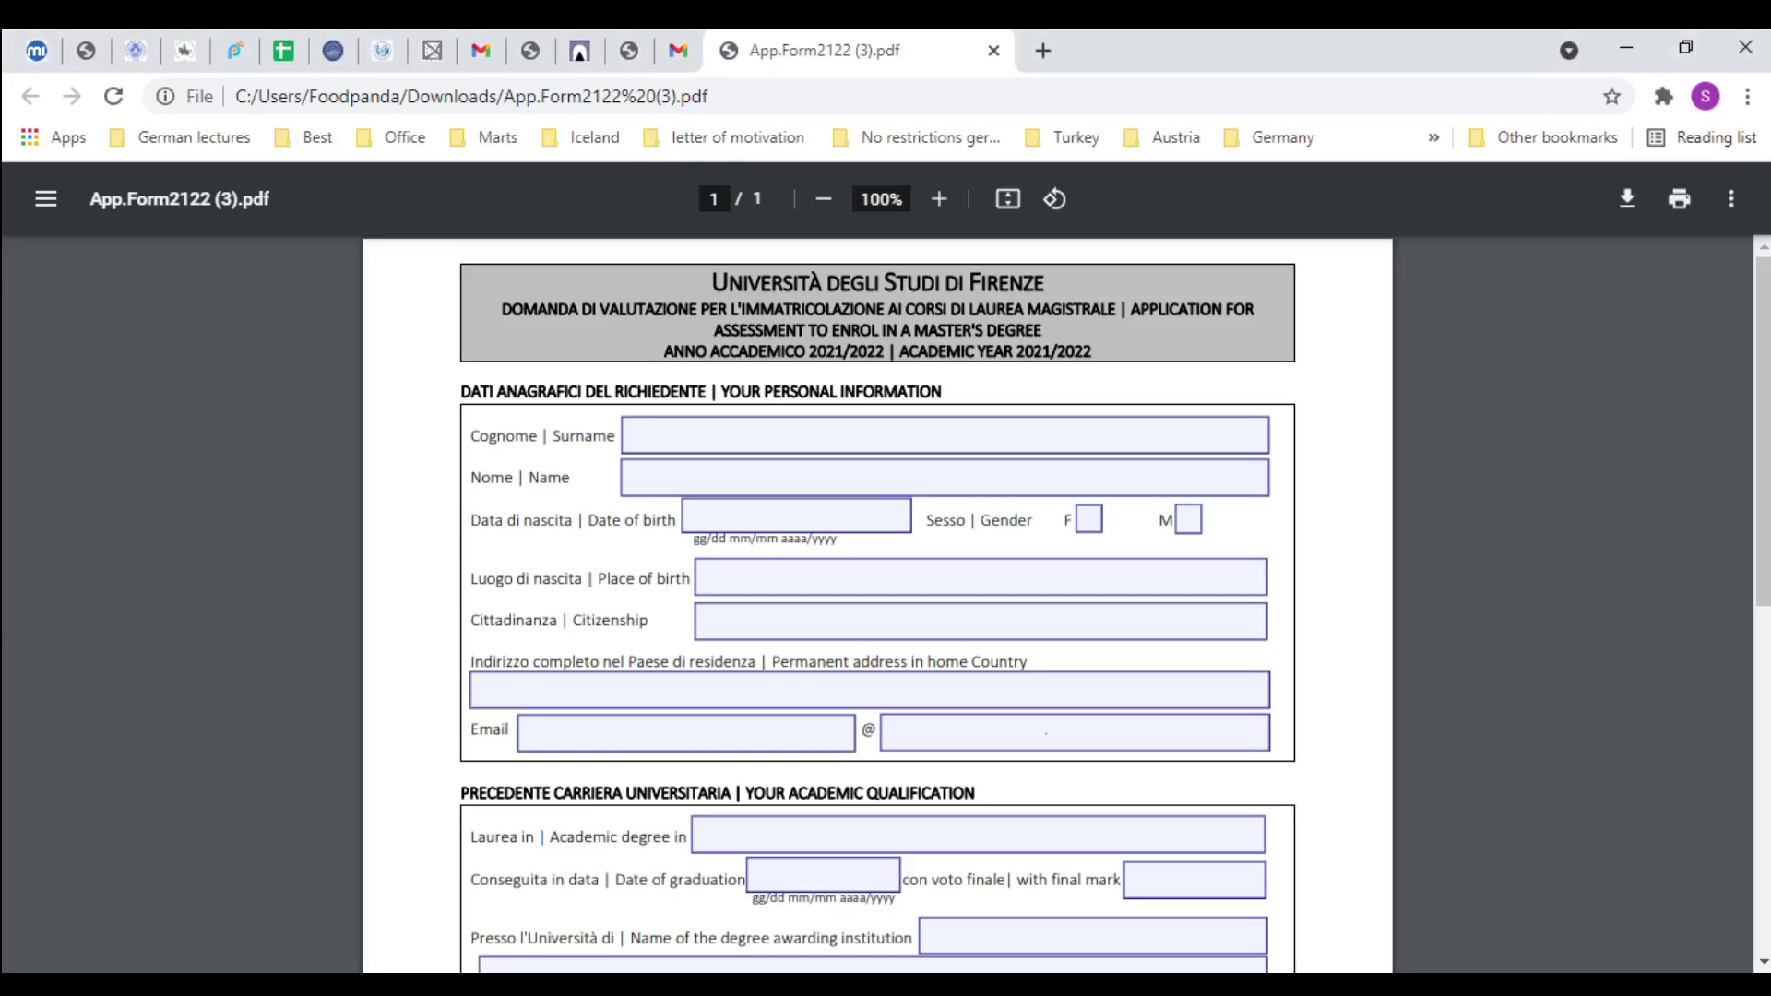
Enter the applicant's surname and first name in the form
click(793, 437)
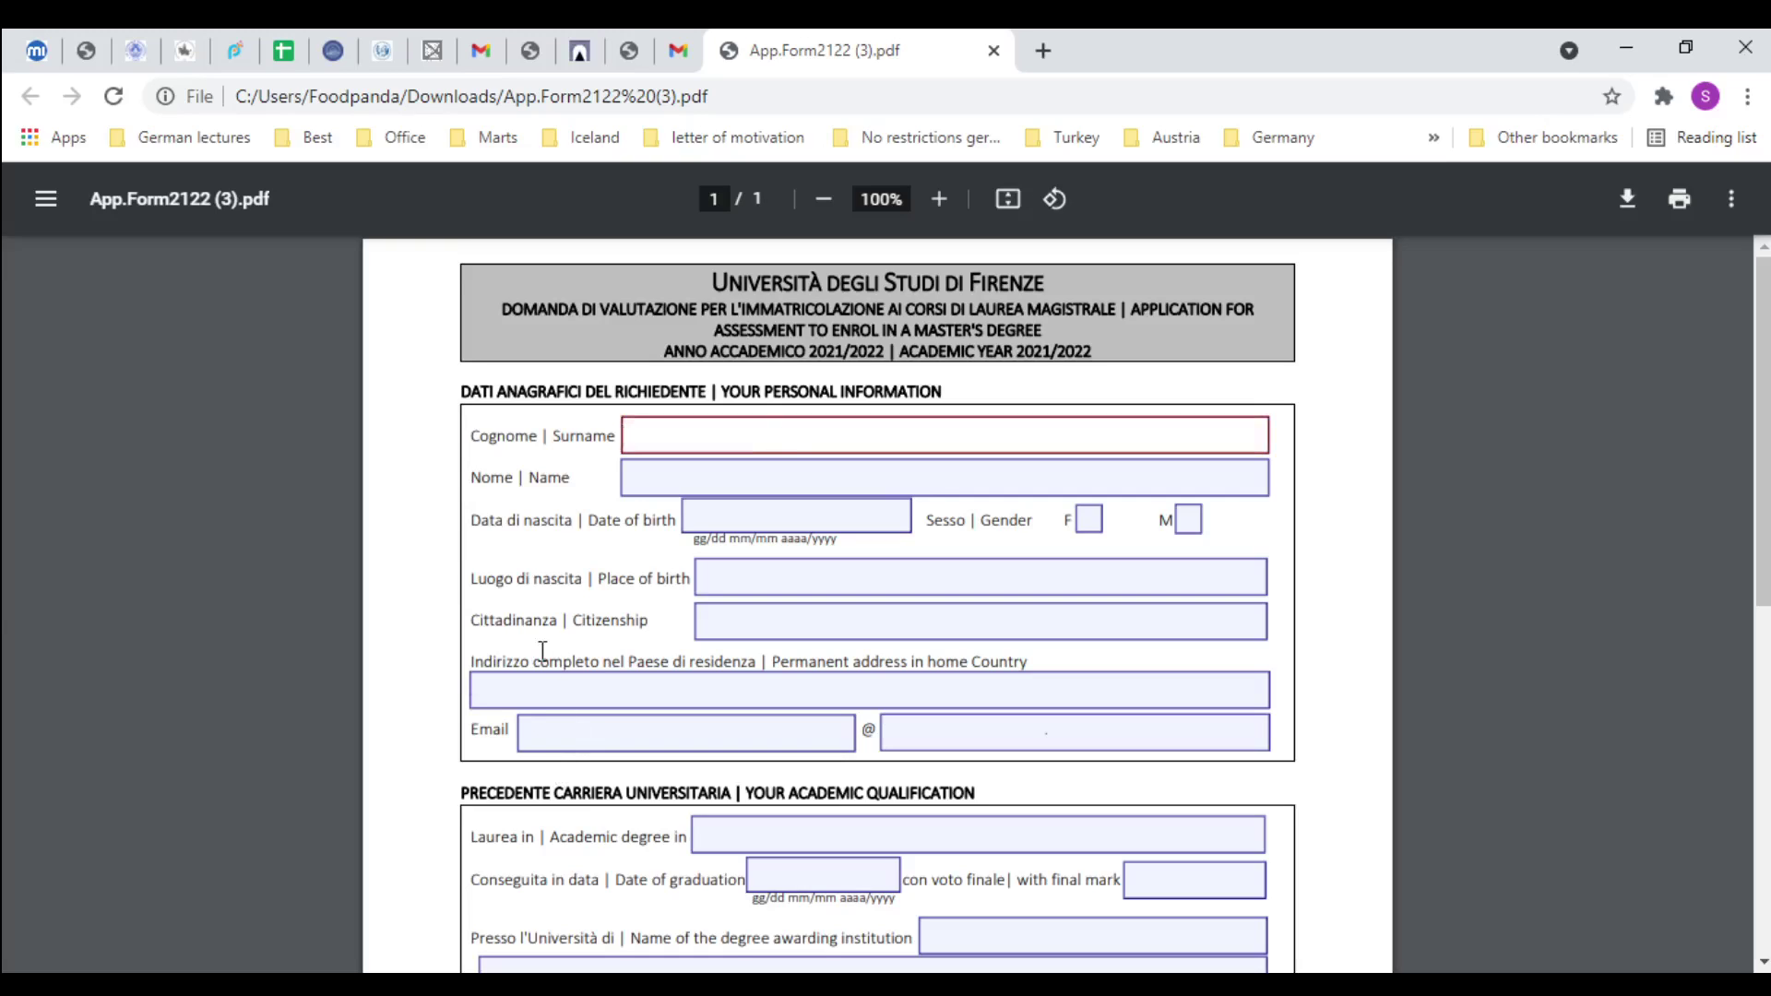
key(Tab)
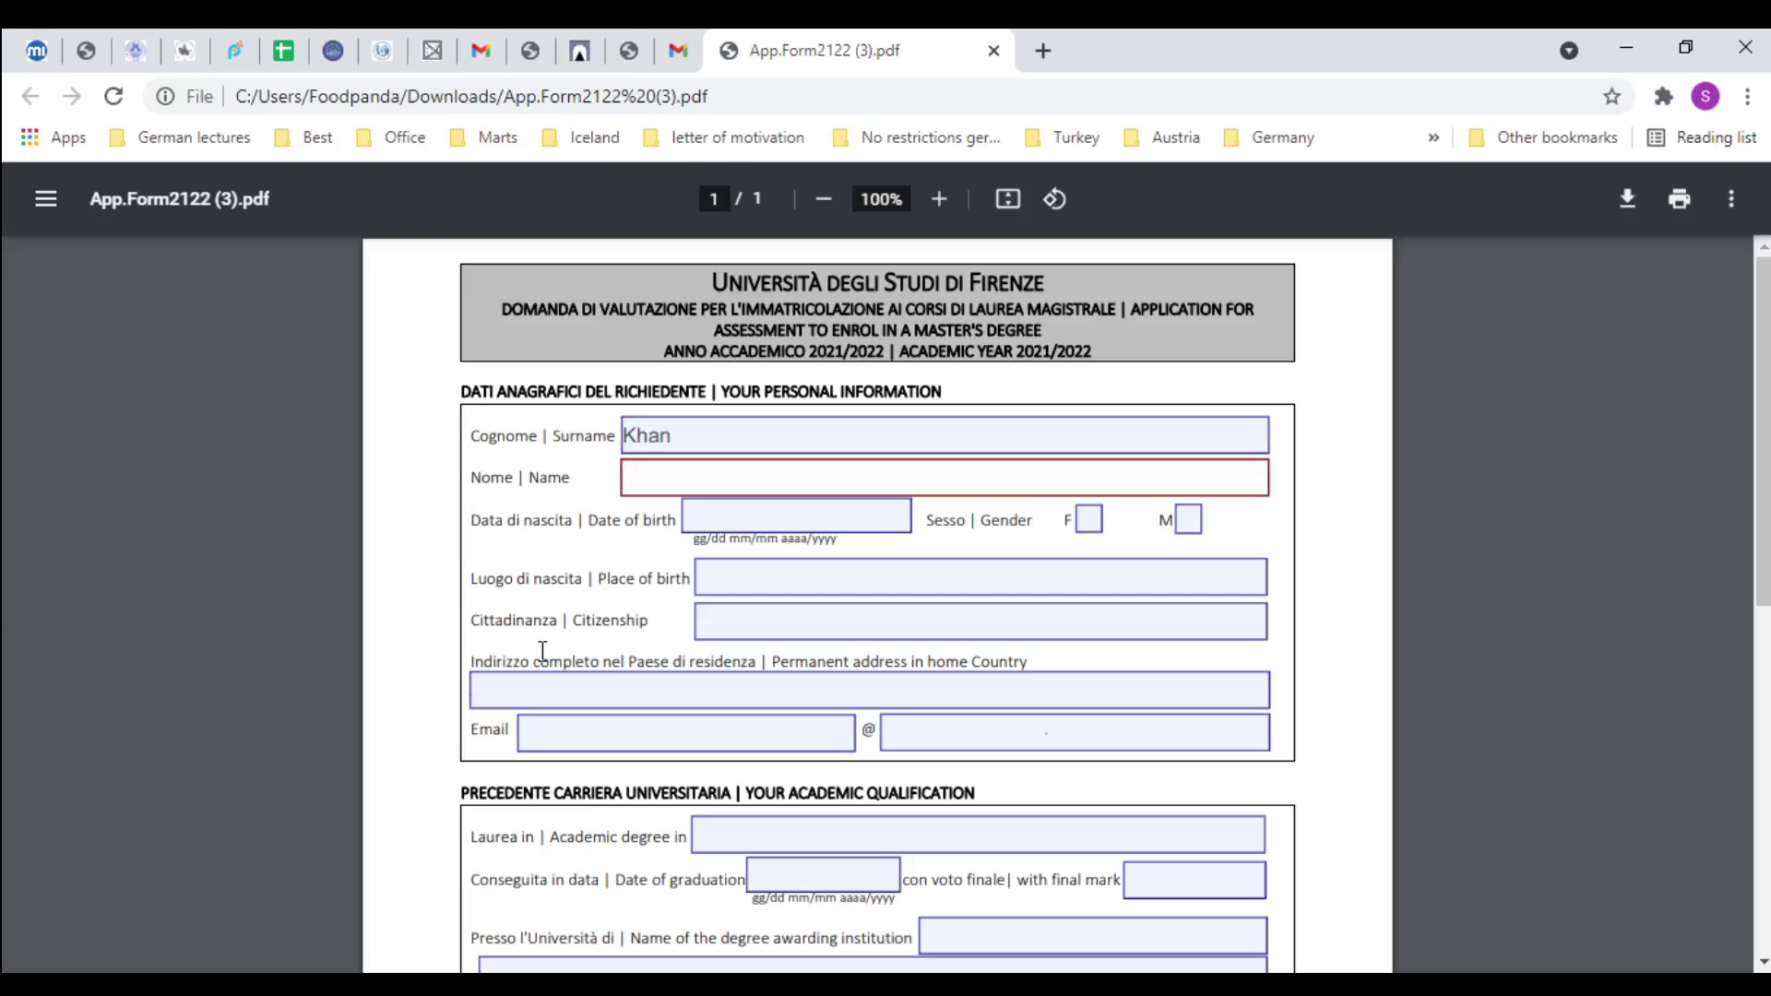
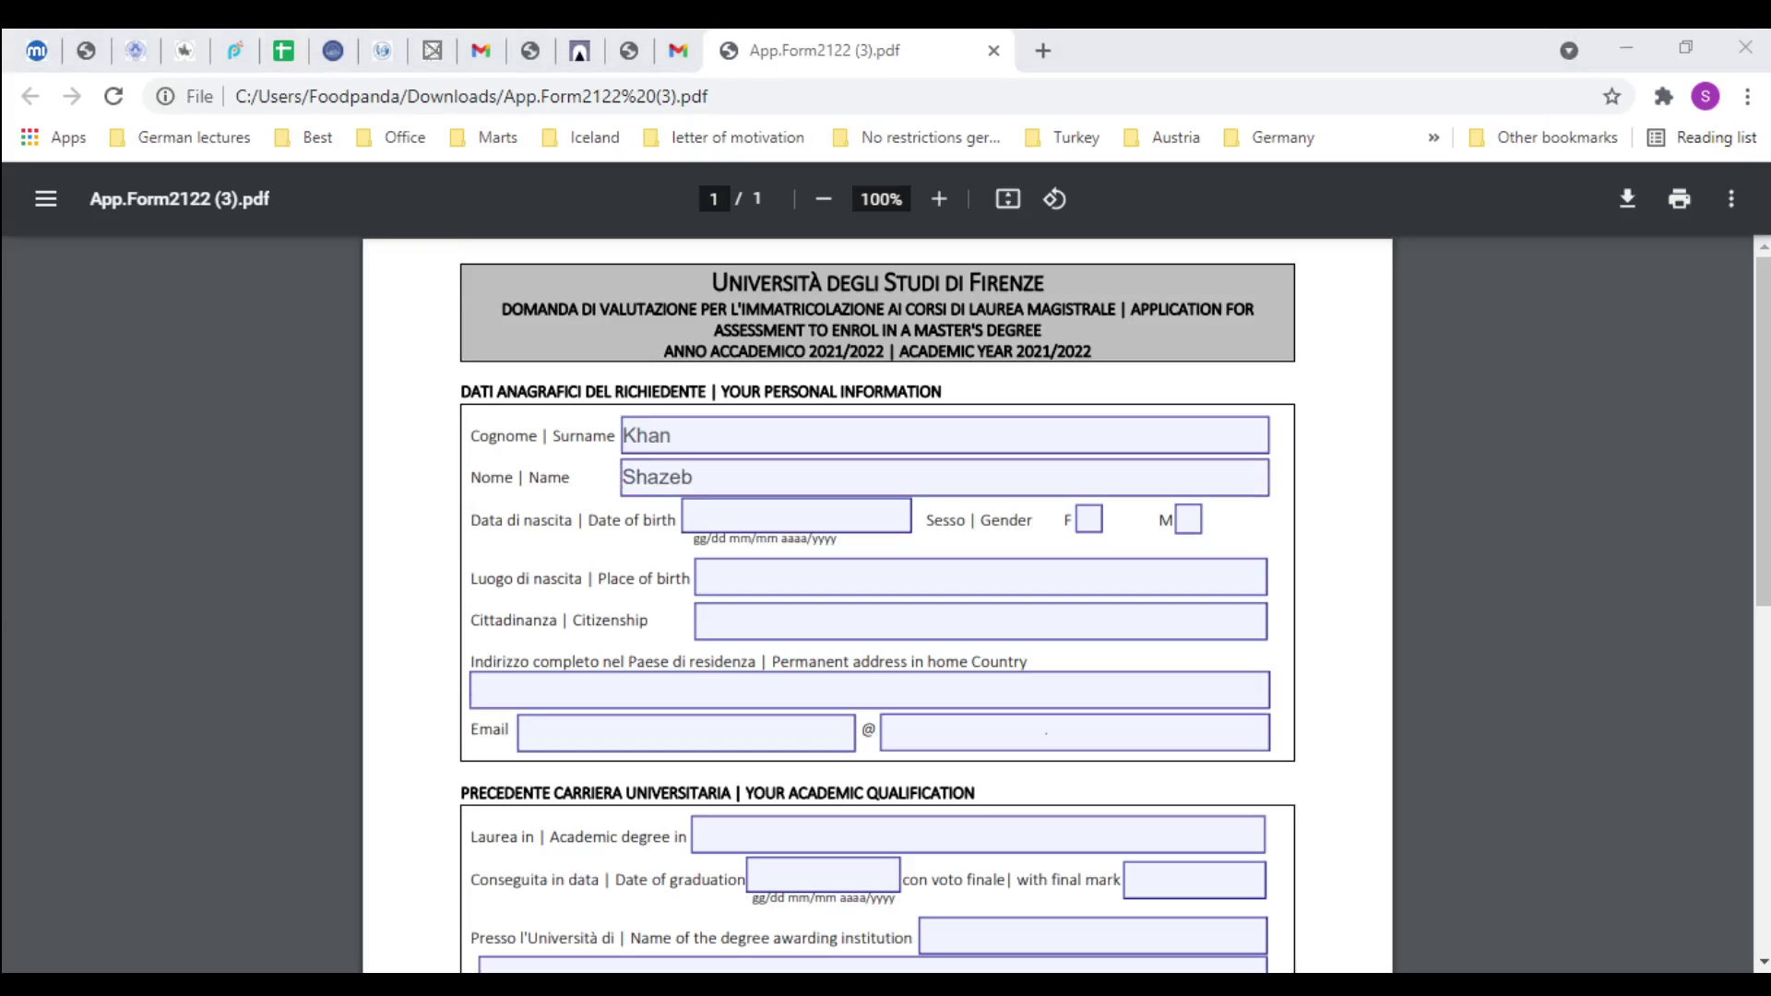
Fill in the date of birth, tick gender M, birthplace Karachi and citizenship Pakistani
click(853, 518)
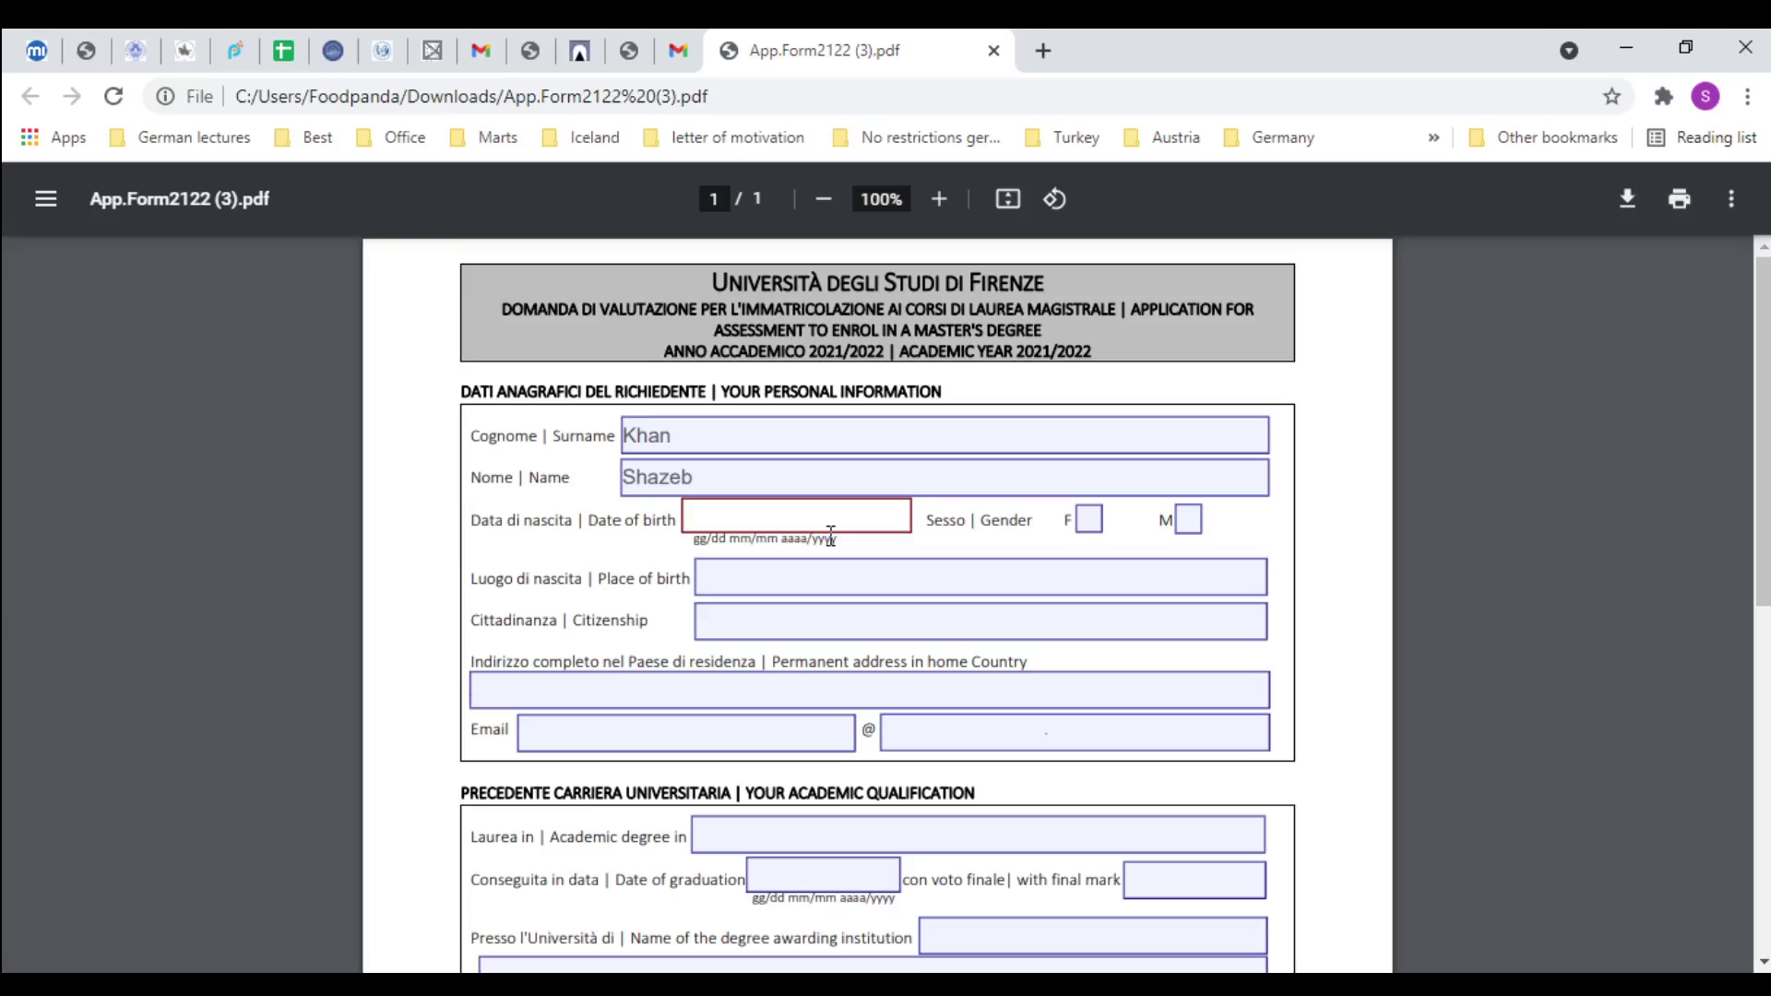
key(Tab)
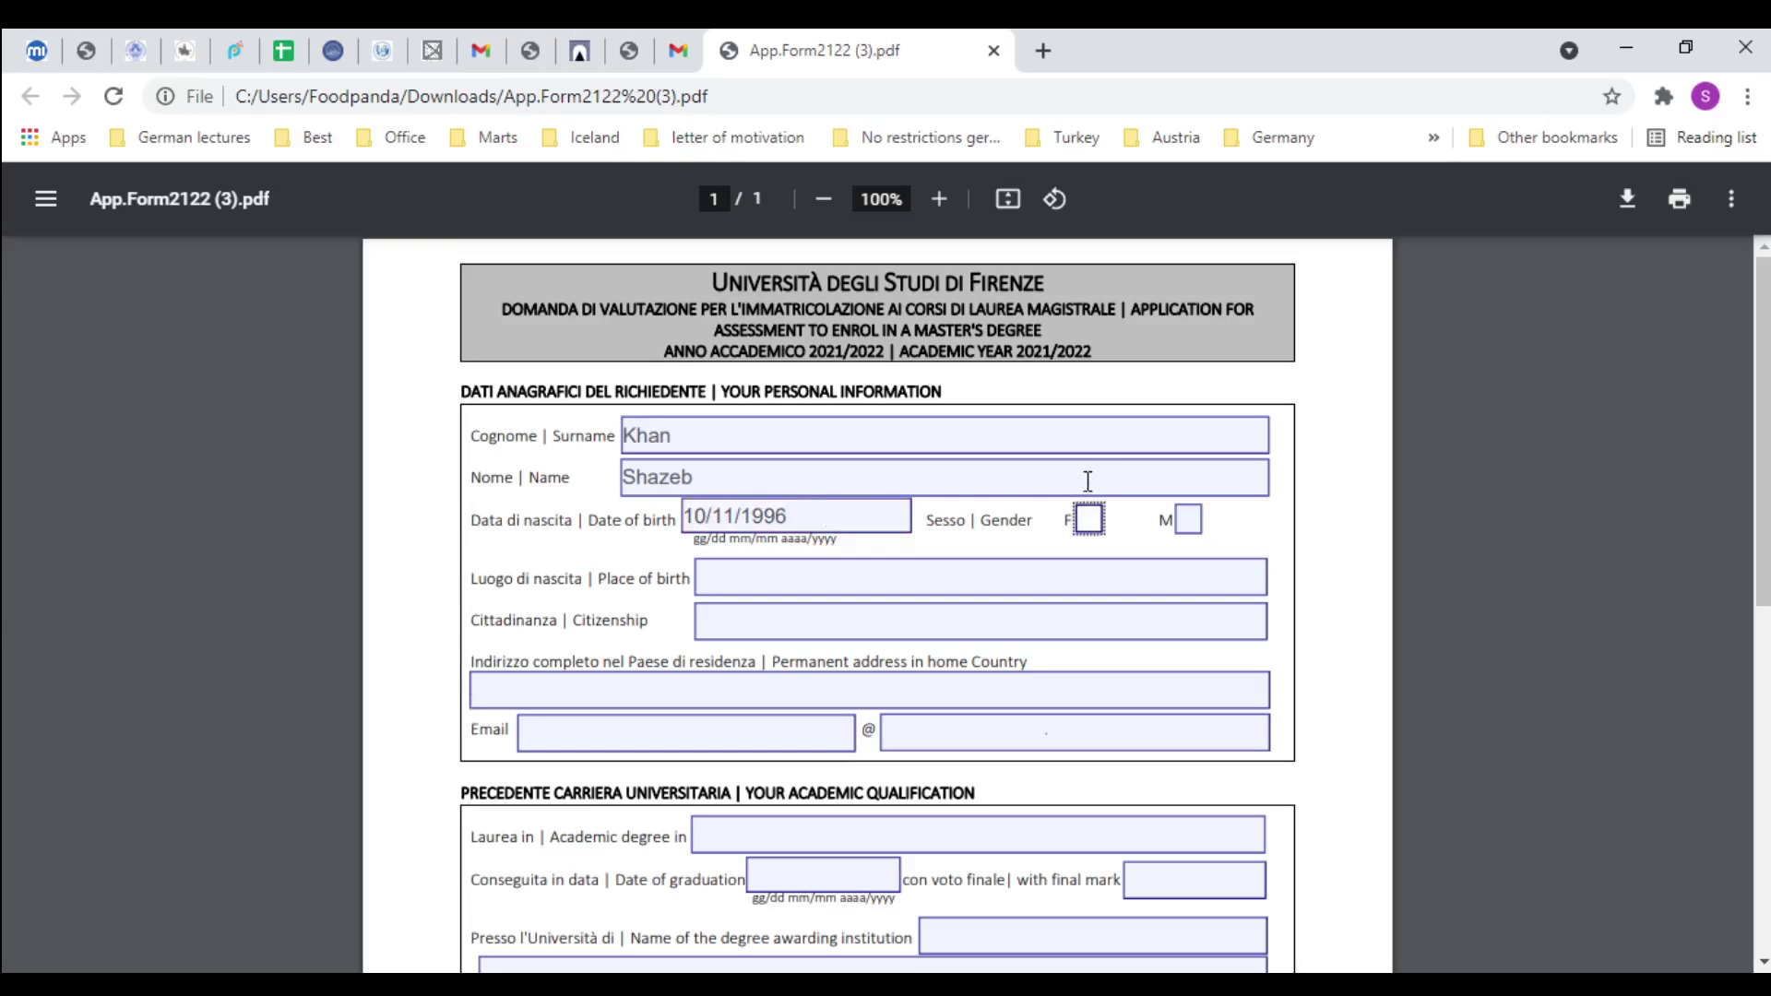
click(1187, 524)
click(781, 570)
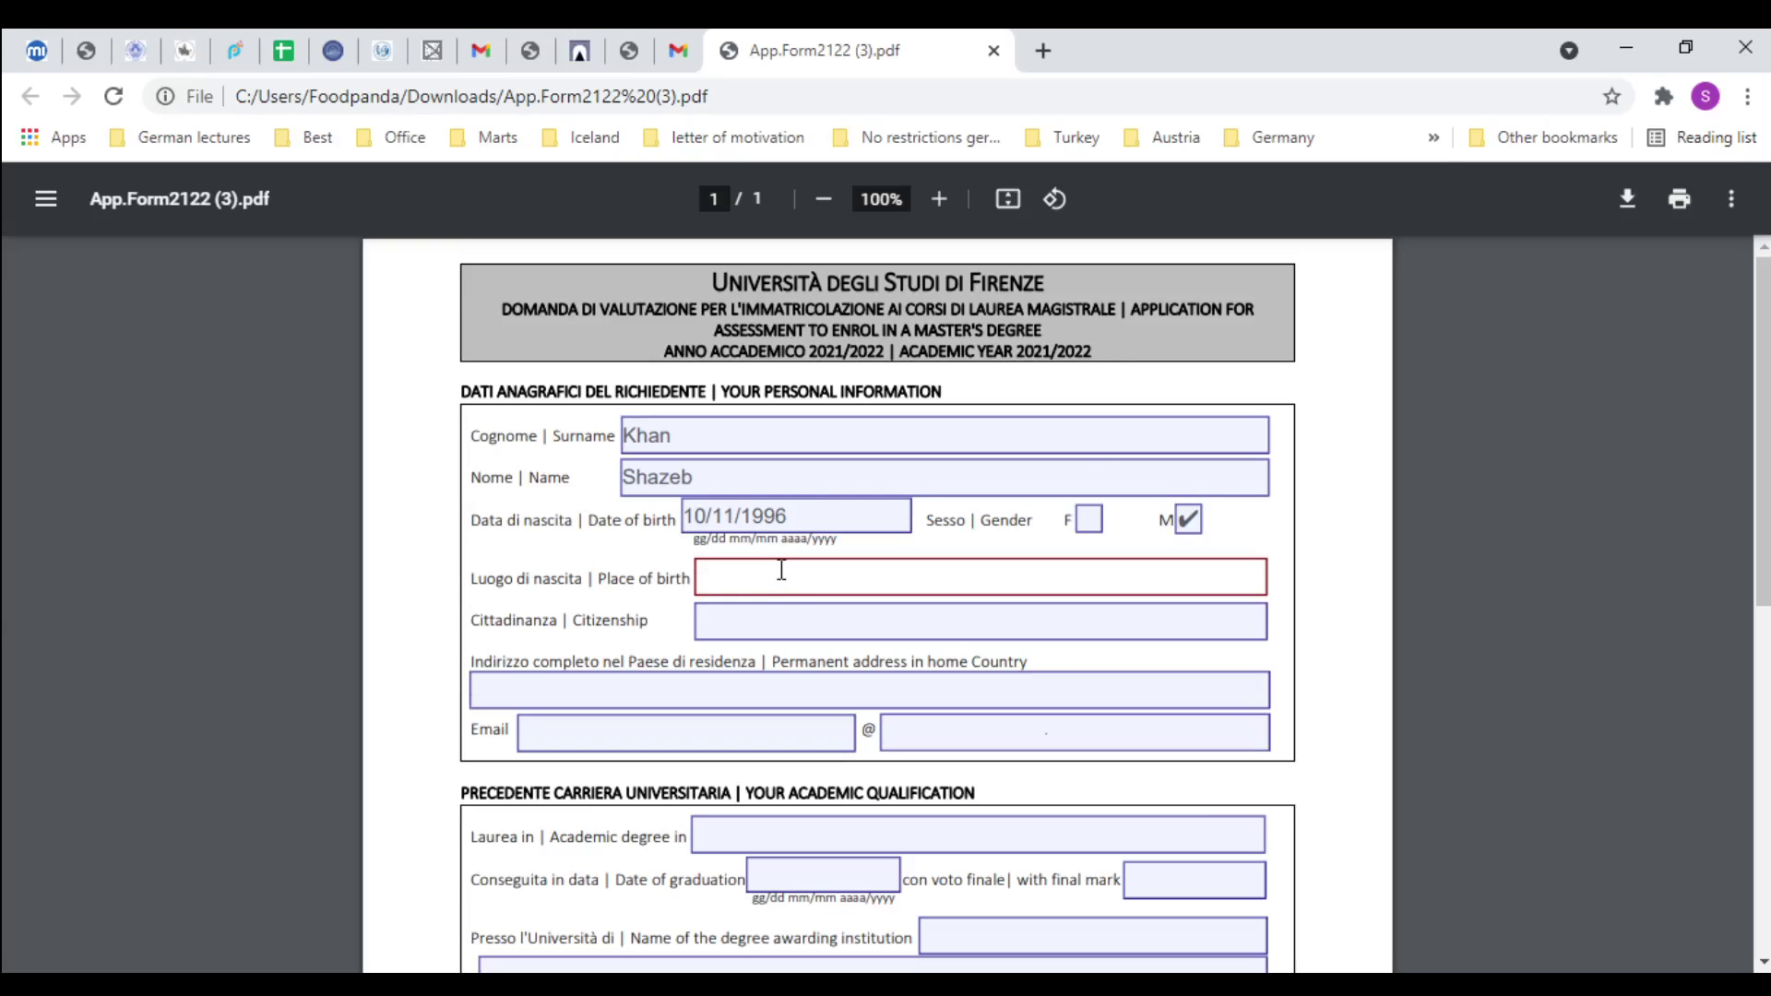
text(Karachi)
key(Tab)
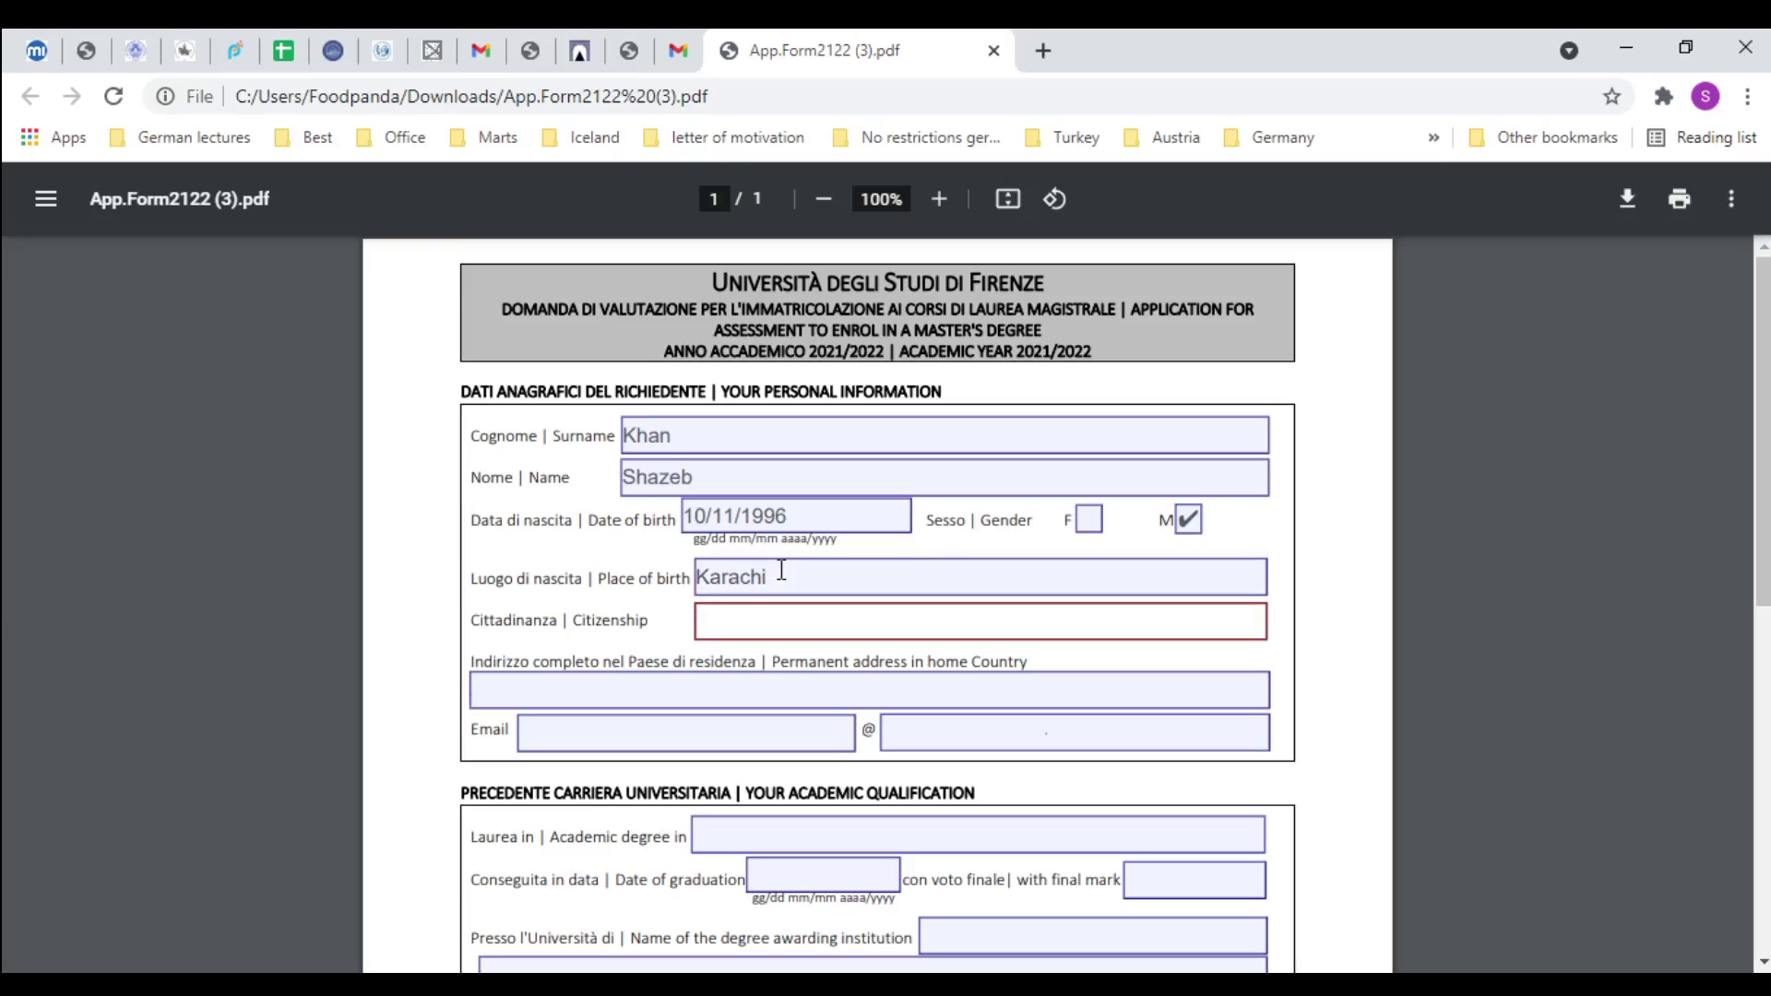
text(Pakistani)
Fill in the applicant's permanent address and e-mail address with its domain
key(Tab)
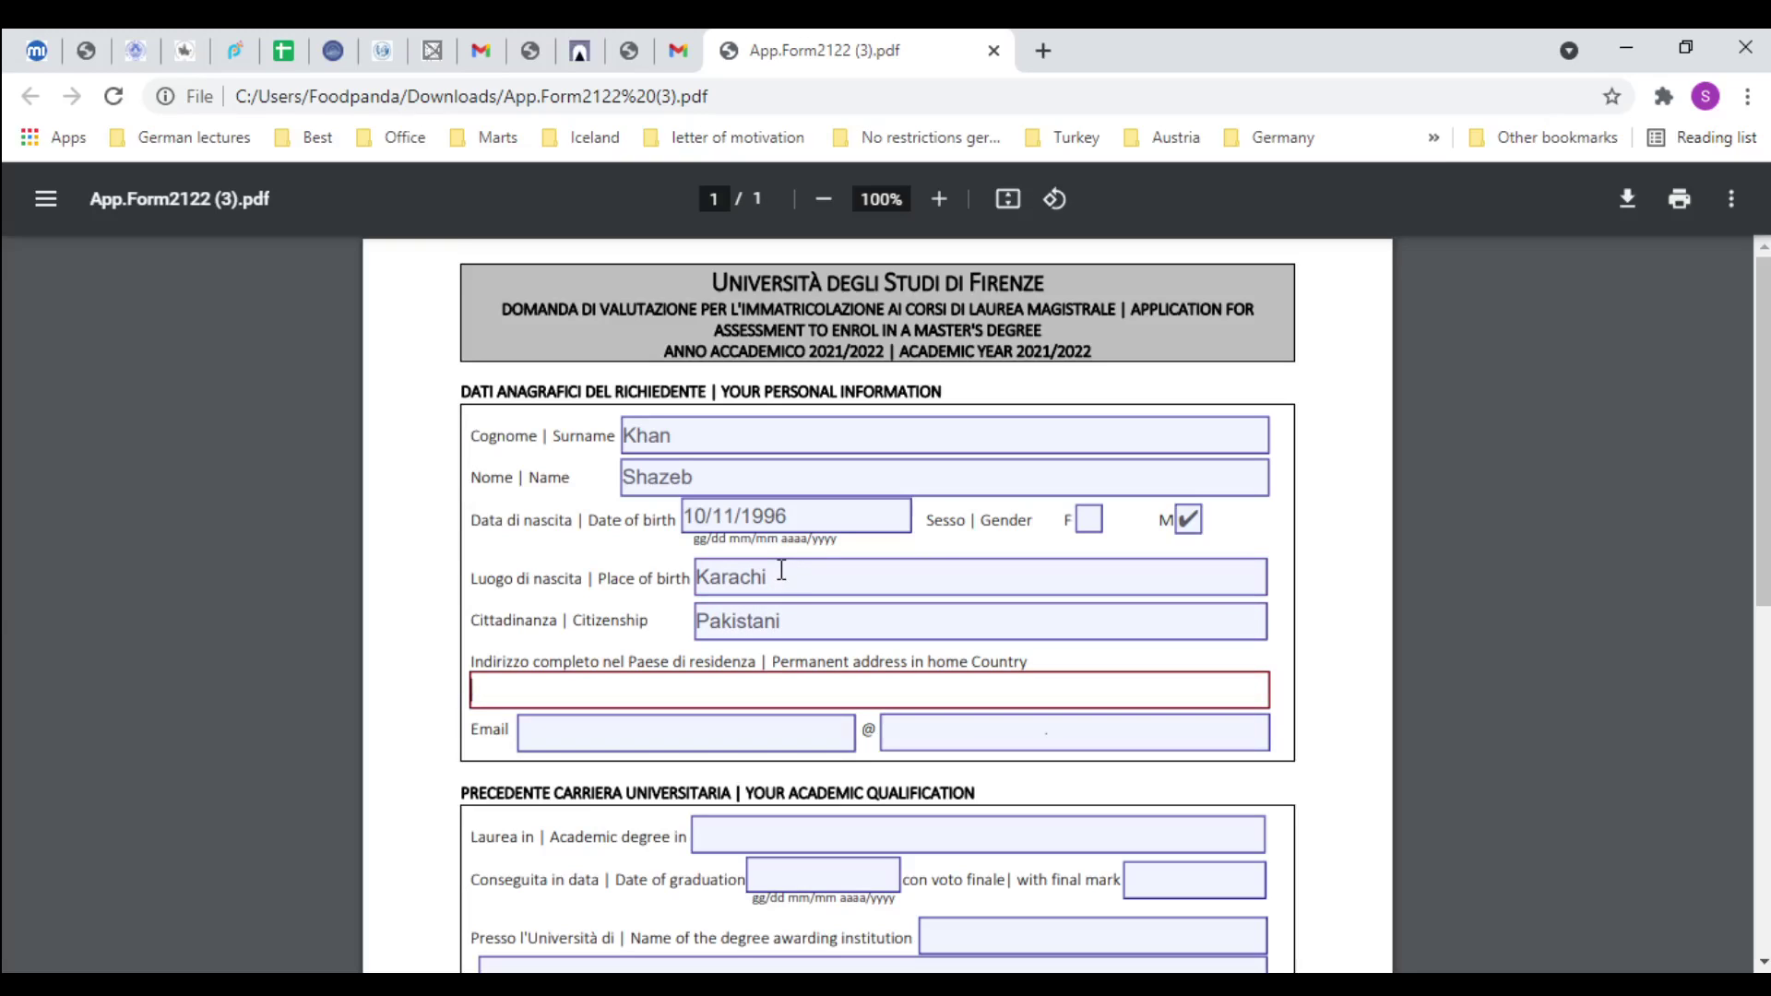
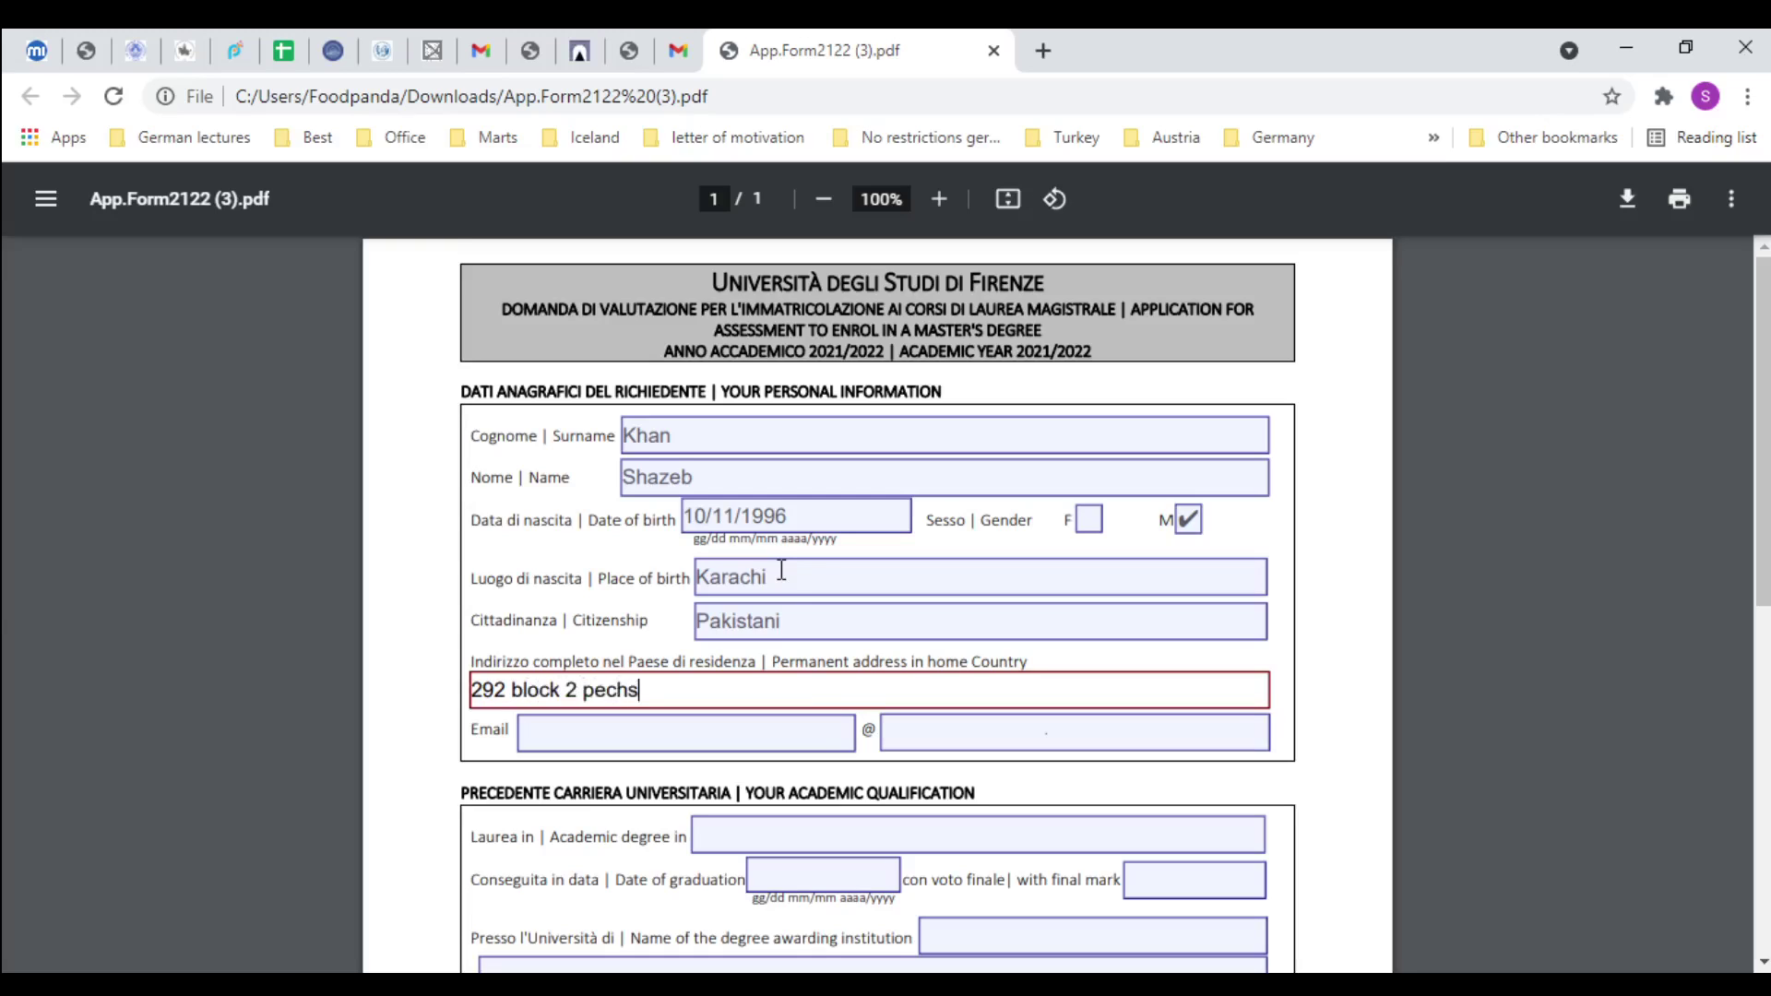
key(Tab)
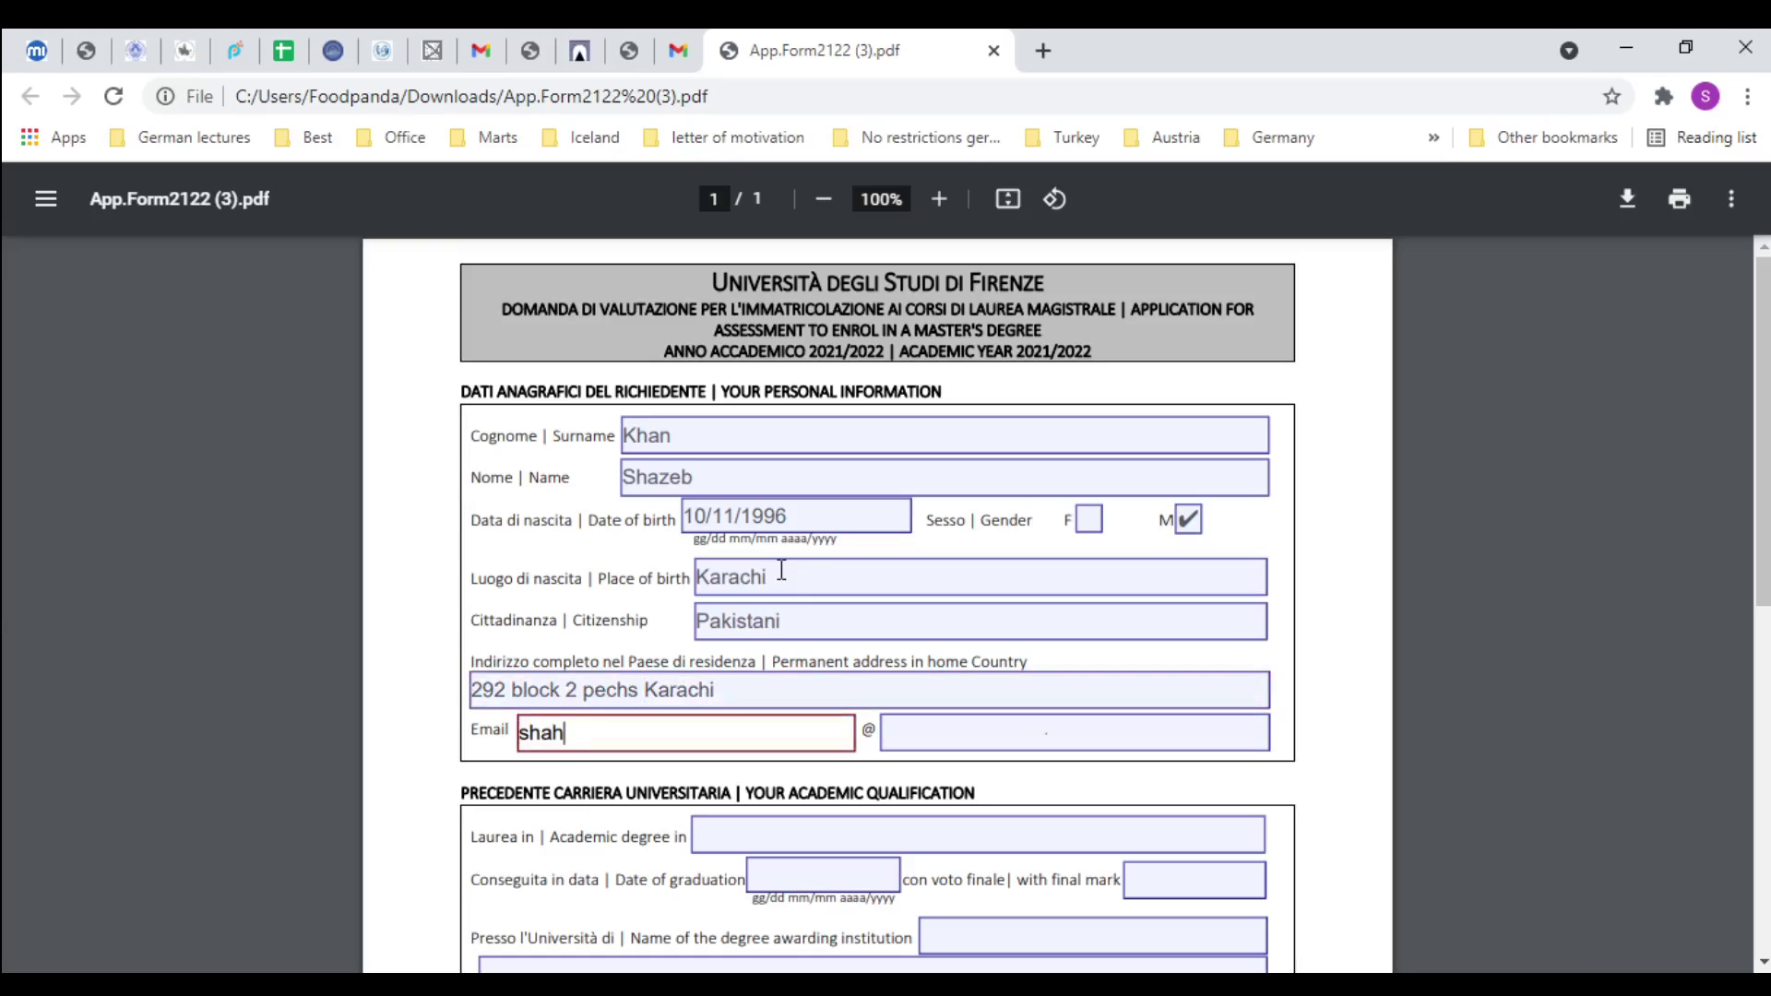
key(Tab)
text(gmail,c)
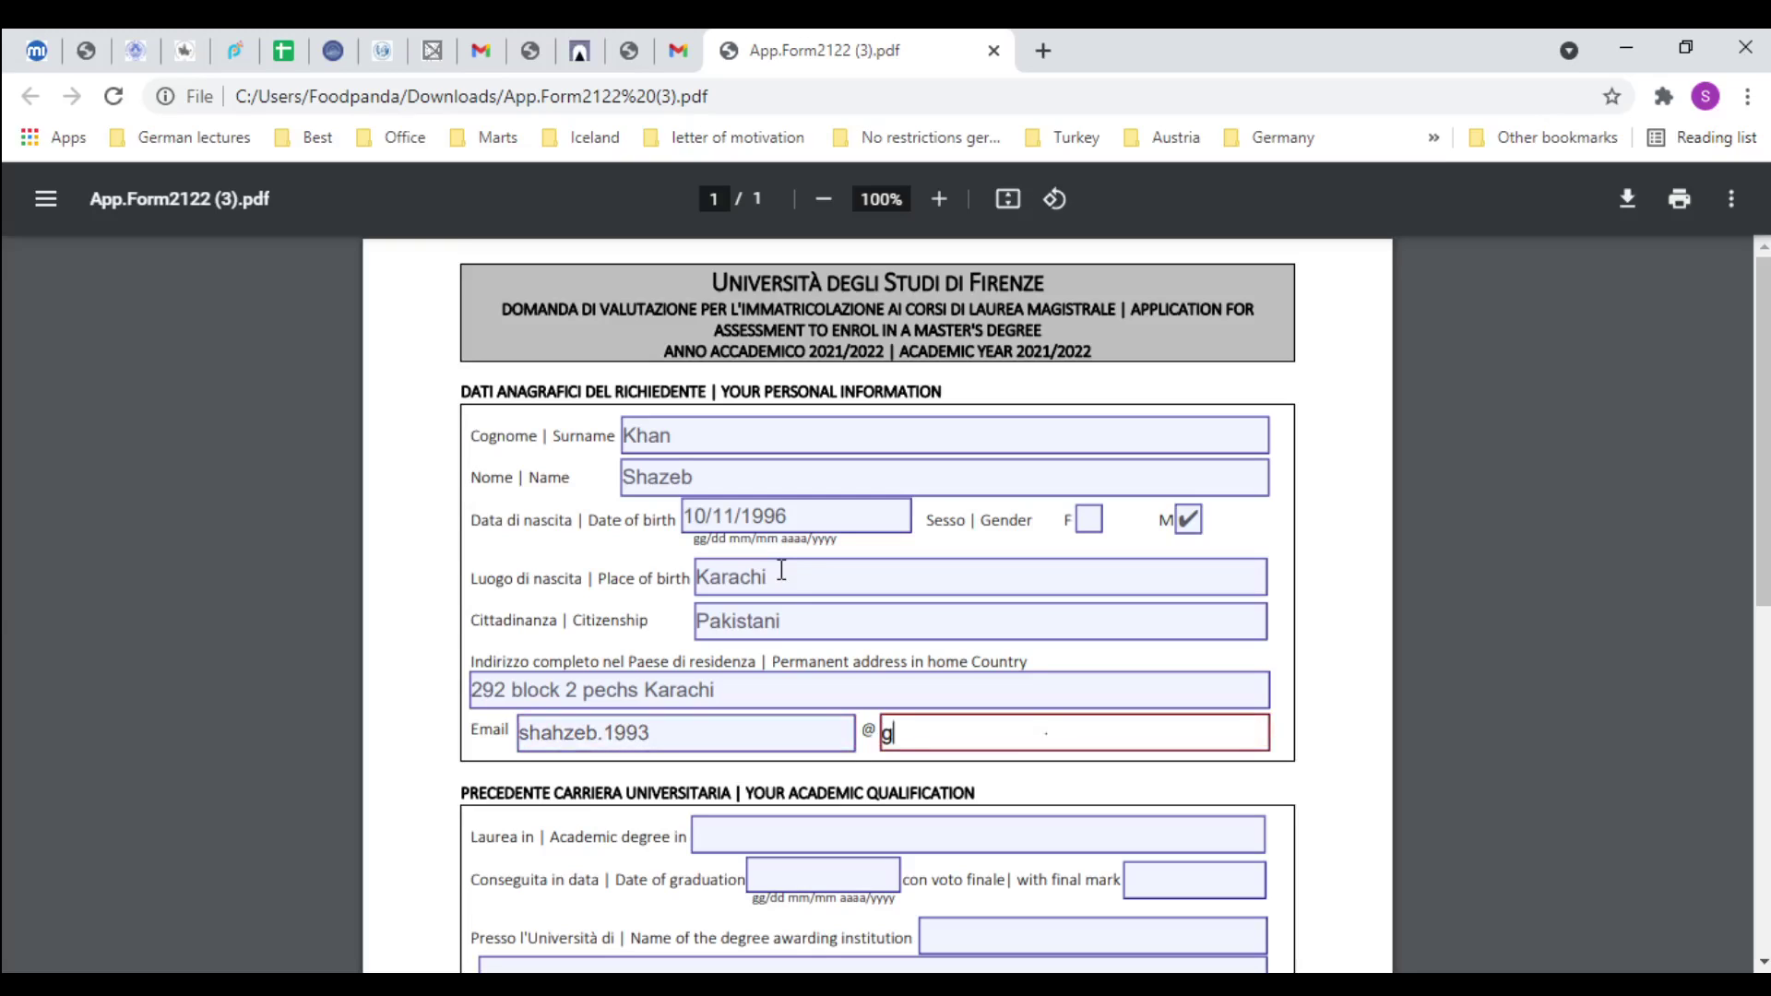
key(BackSpace)
key(BackSpace)
text(.co,)
text(m)
key(Tab)
scroll(584, 425, down, 4)
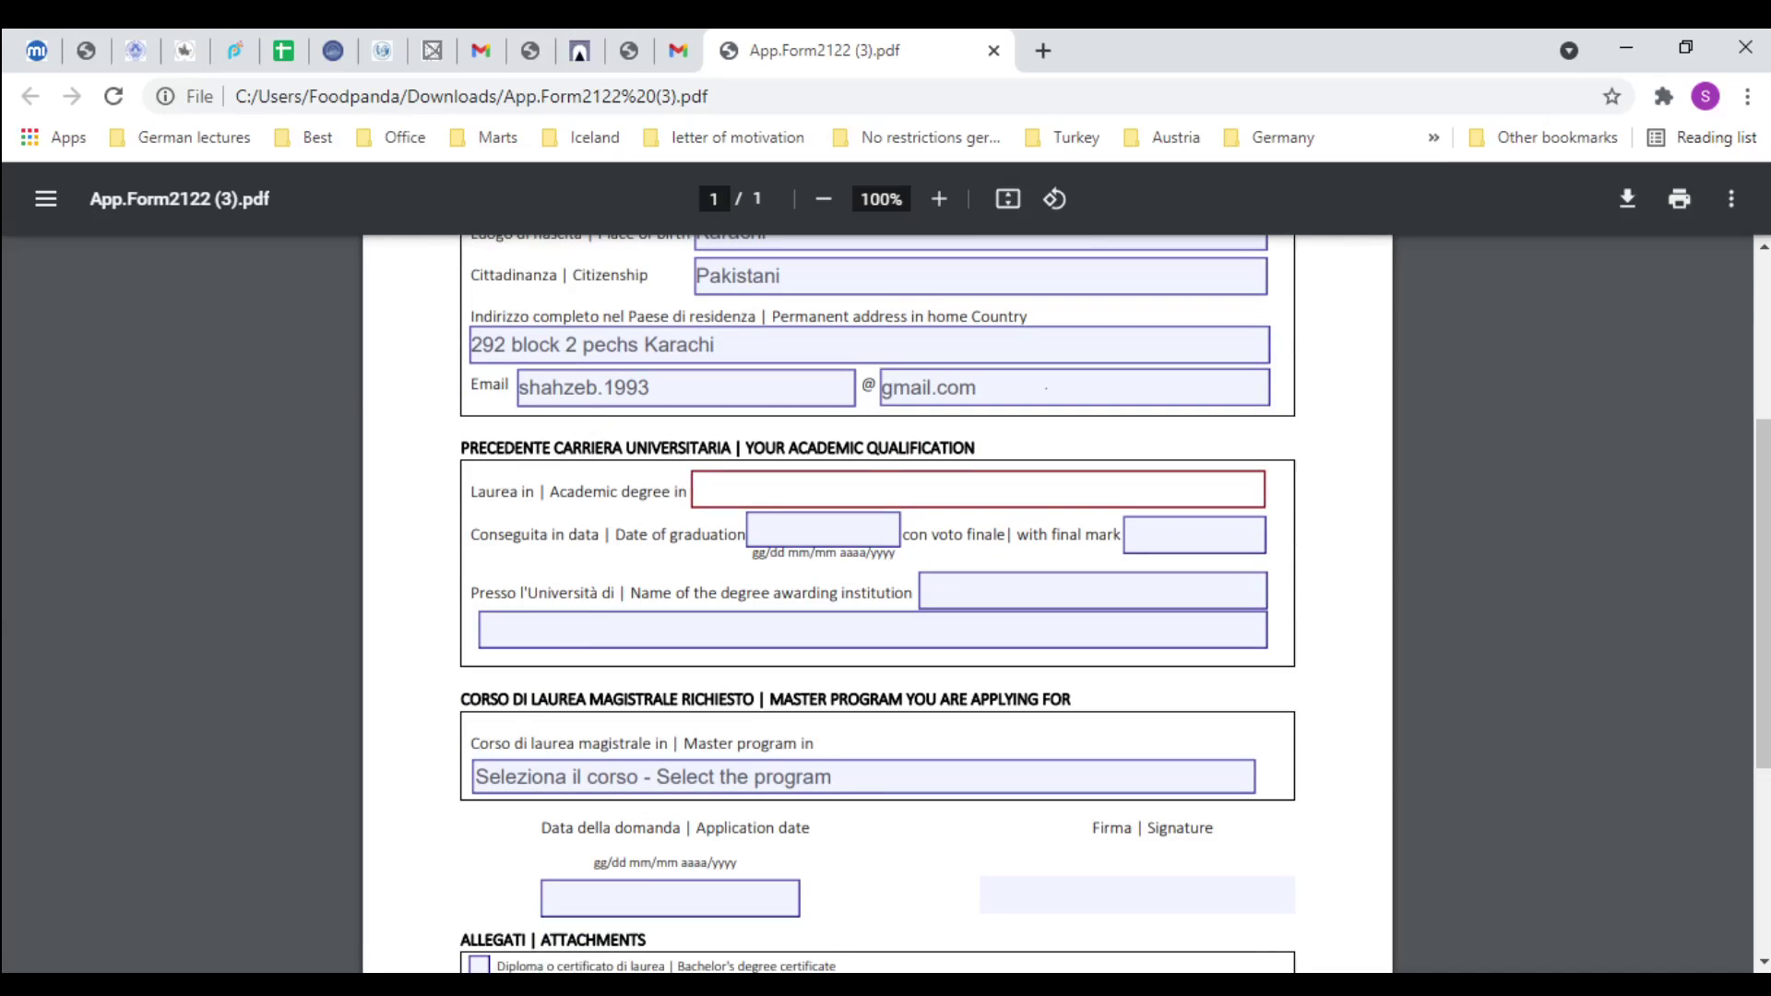
Enter the degree 'Bachelors of Business administration Honors' and graduation date 31-May-2019
key(alt+Tab)
key(alt+Tab)
text(Bachelors of Business a)
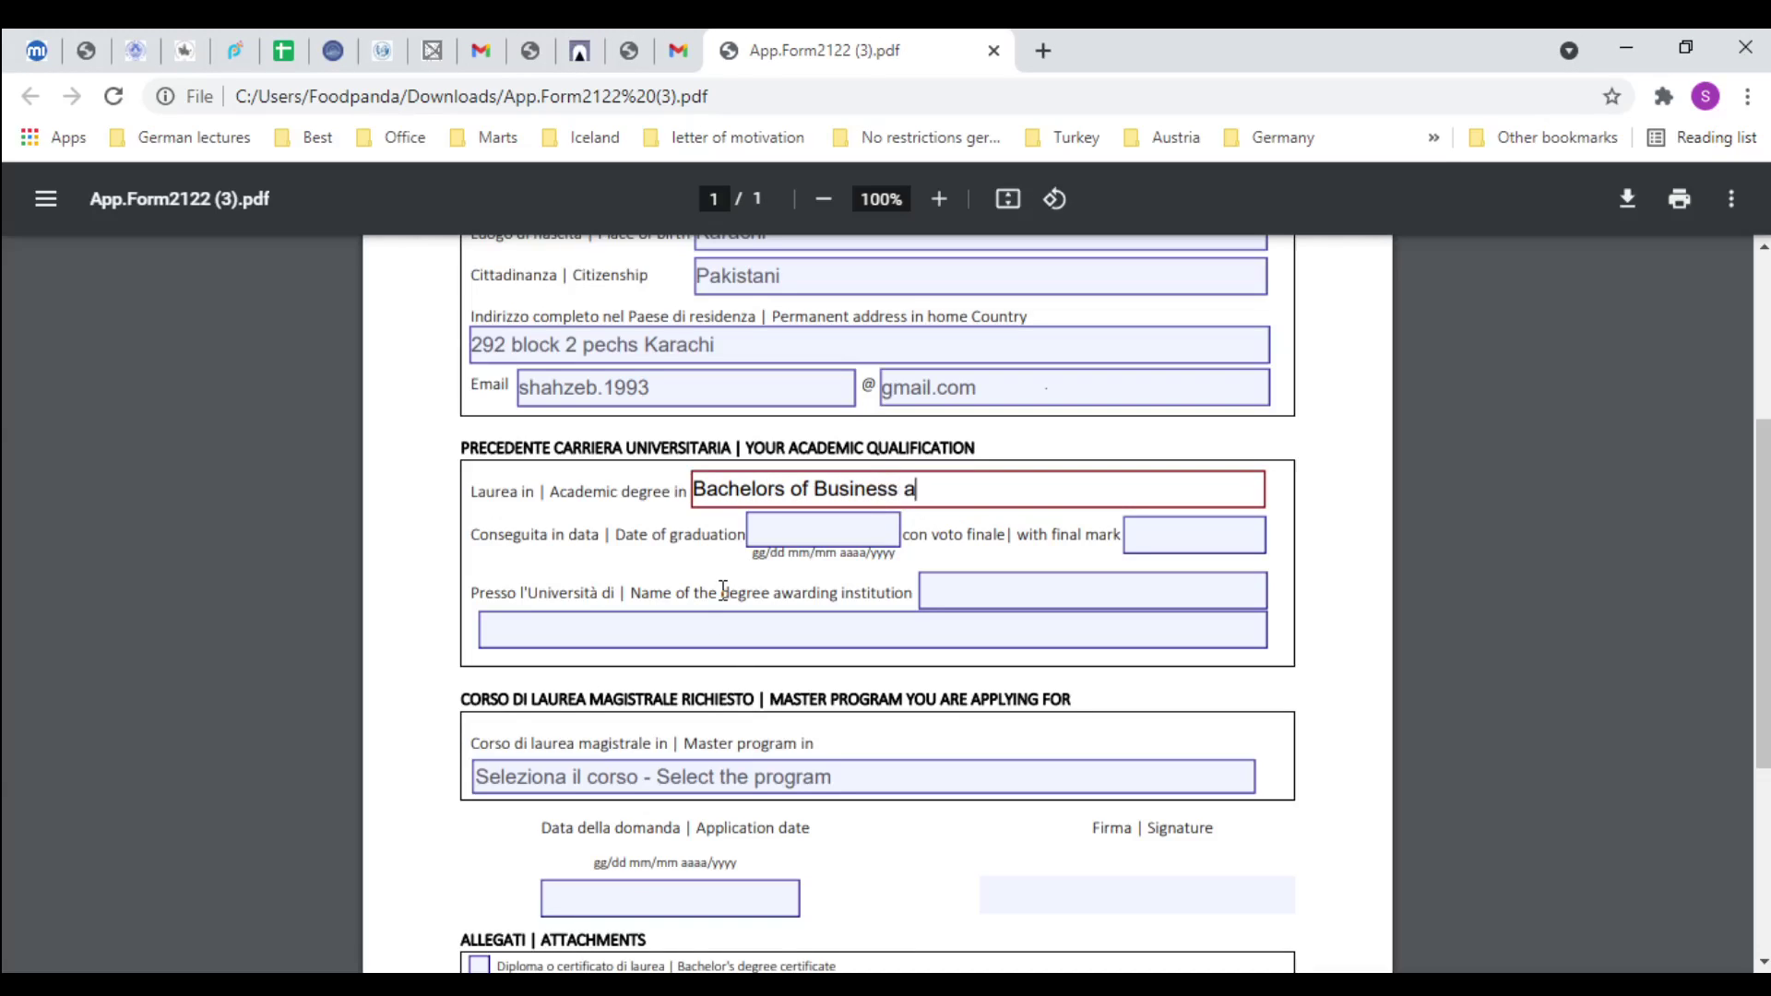
text(dministration Honors)
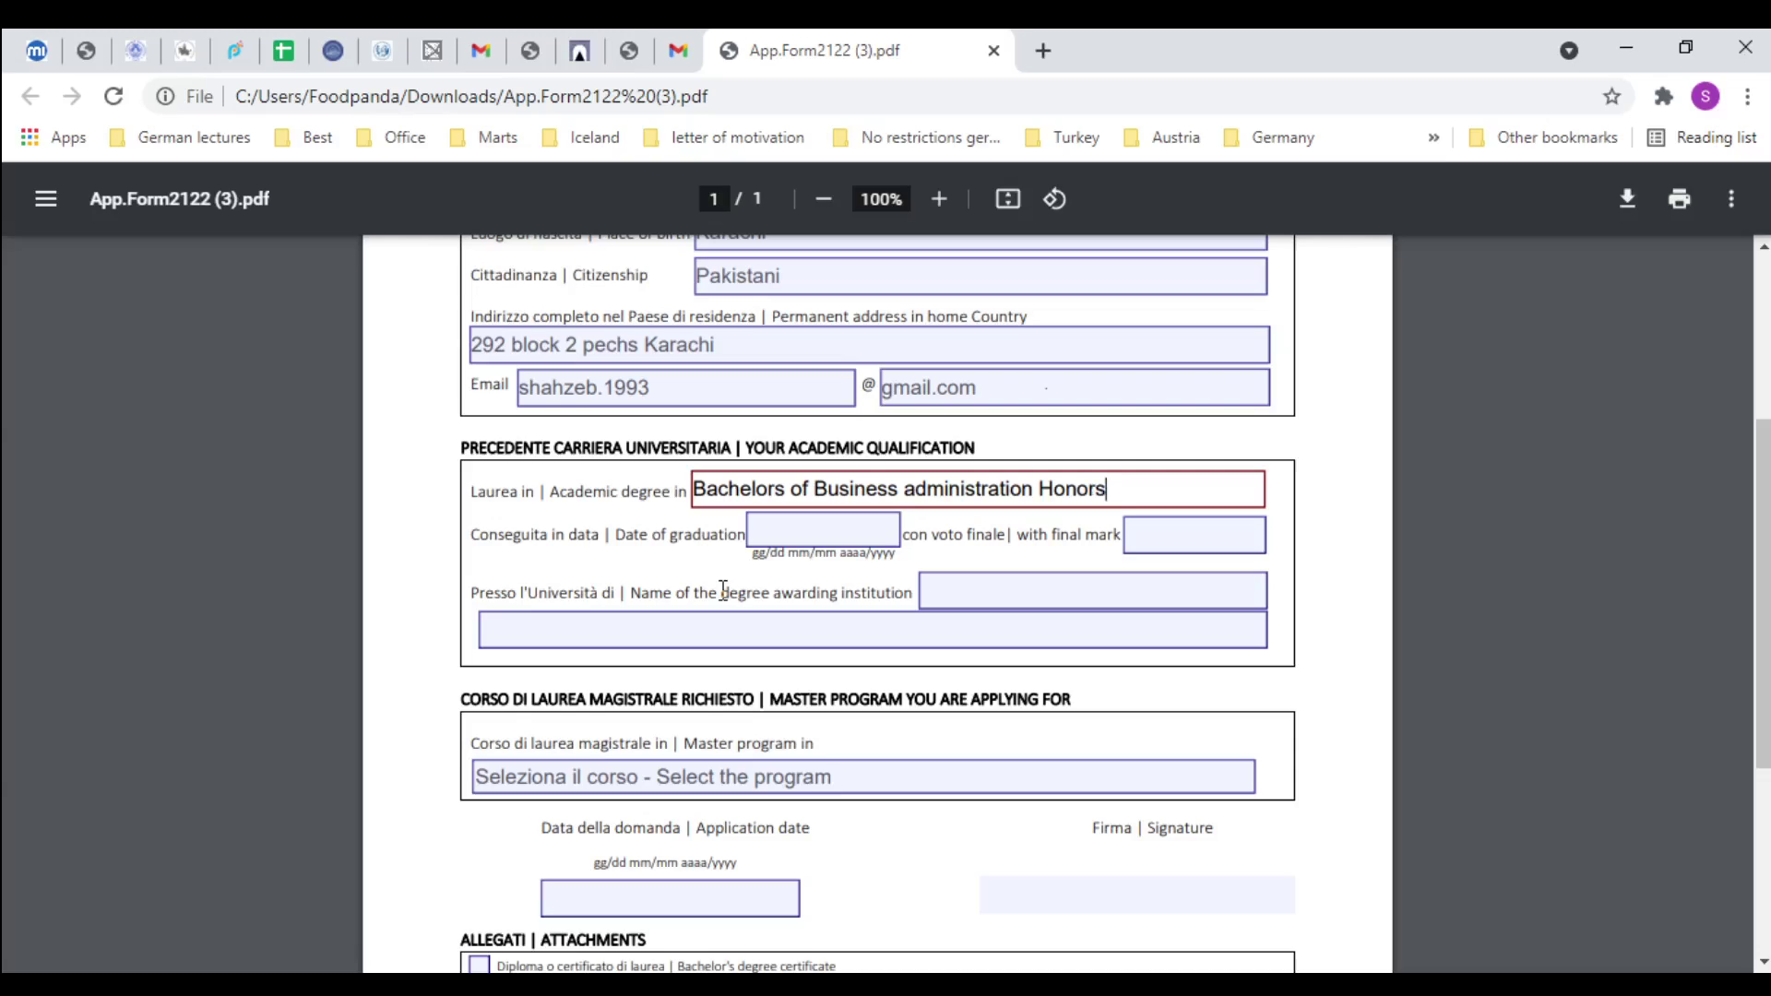
click(835, 529)
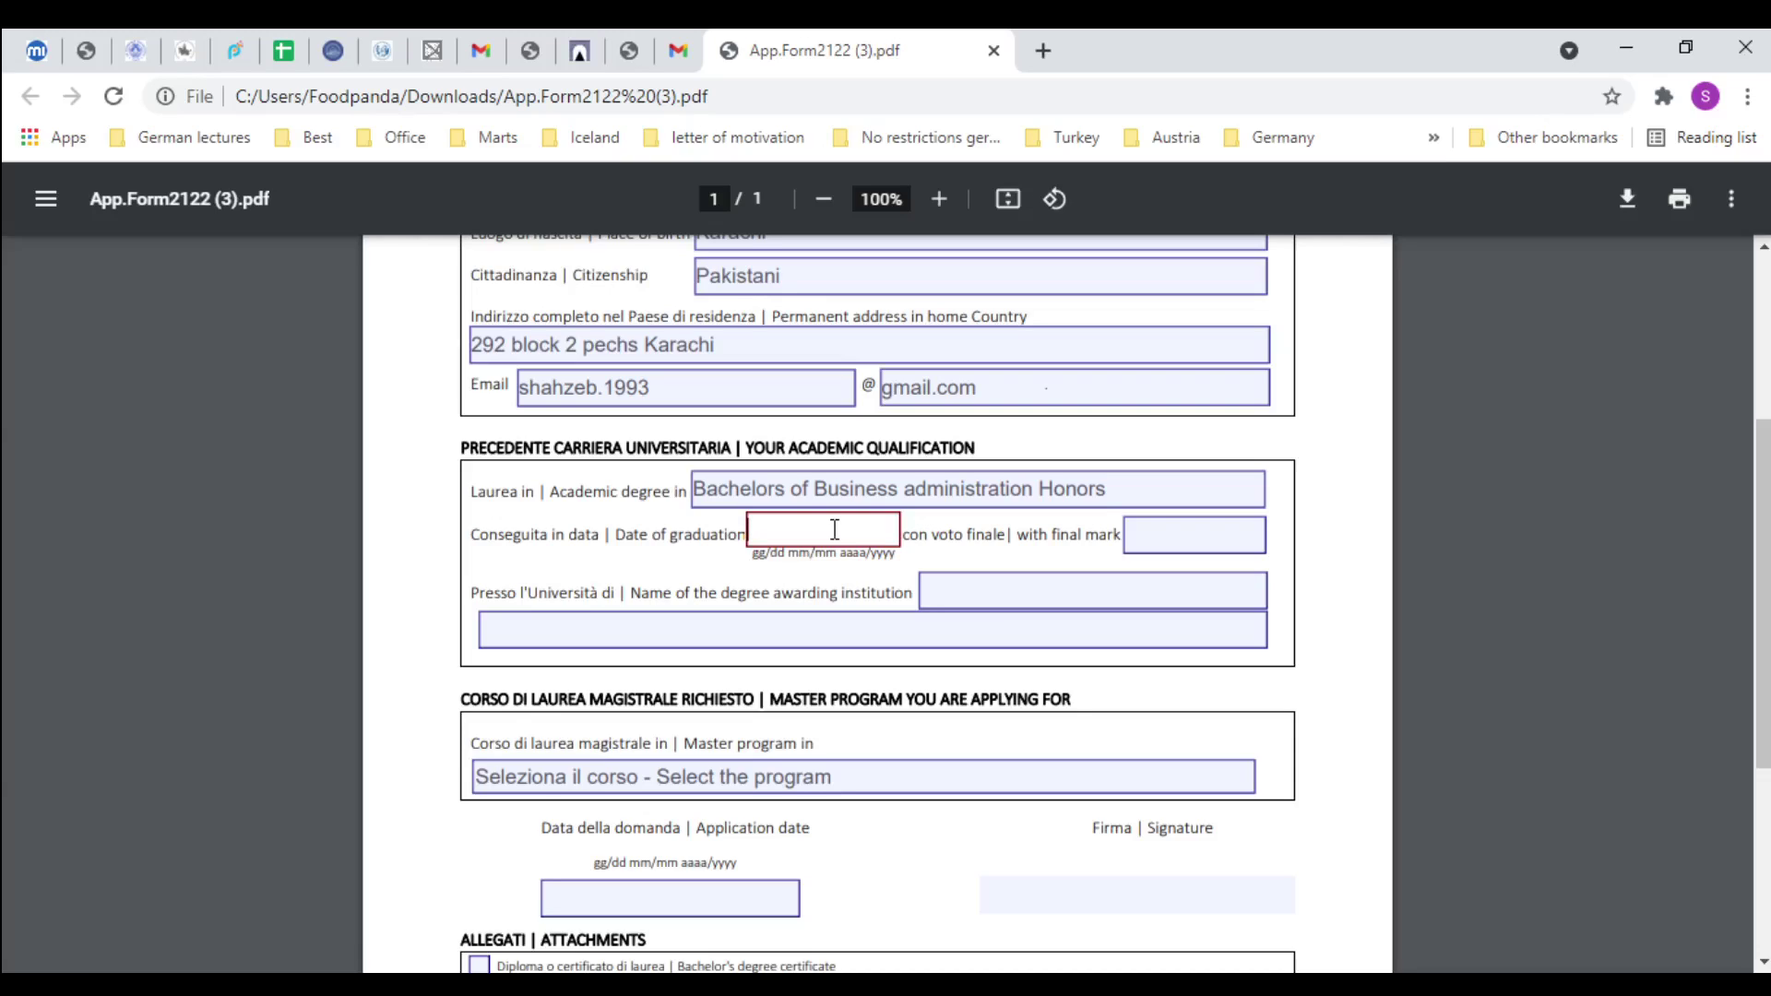
text(31-May-2019)
Enter final mark '3.45 CGPA' and awarding institution 'Iqra University'
key(Tab)
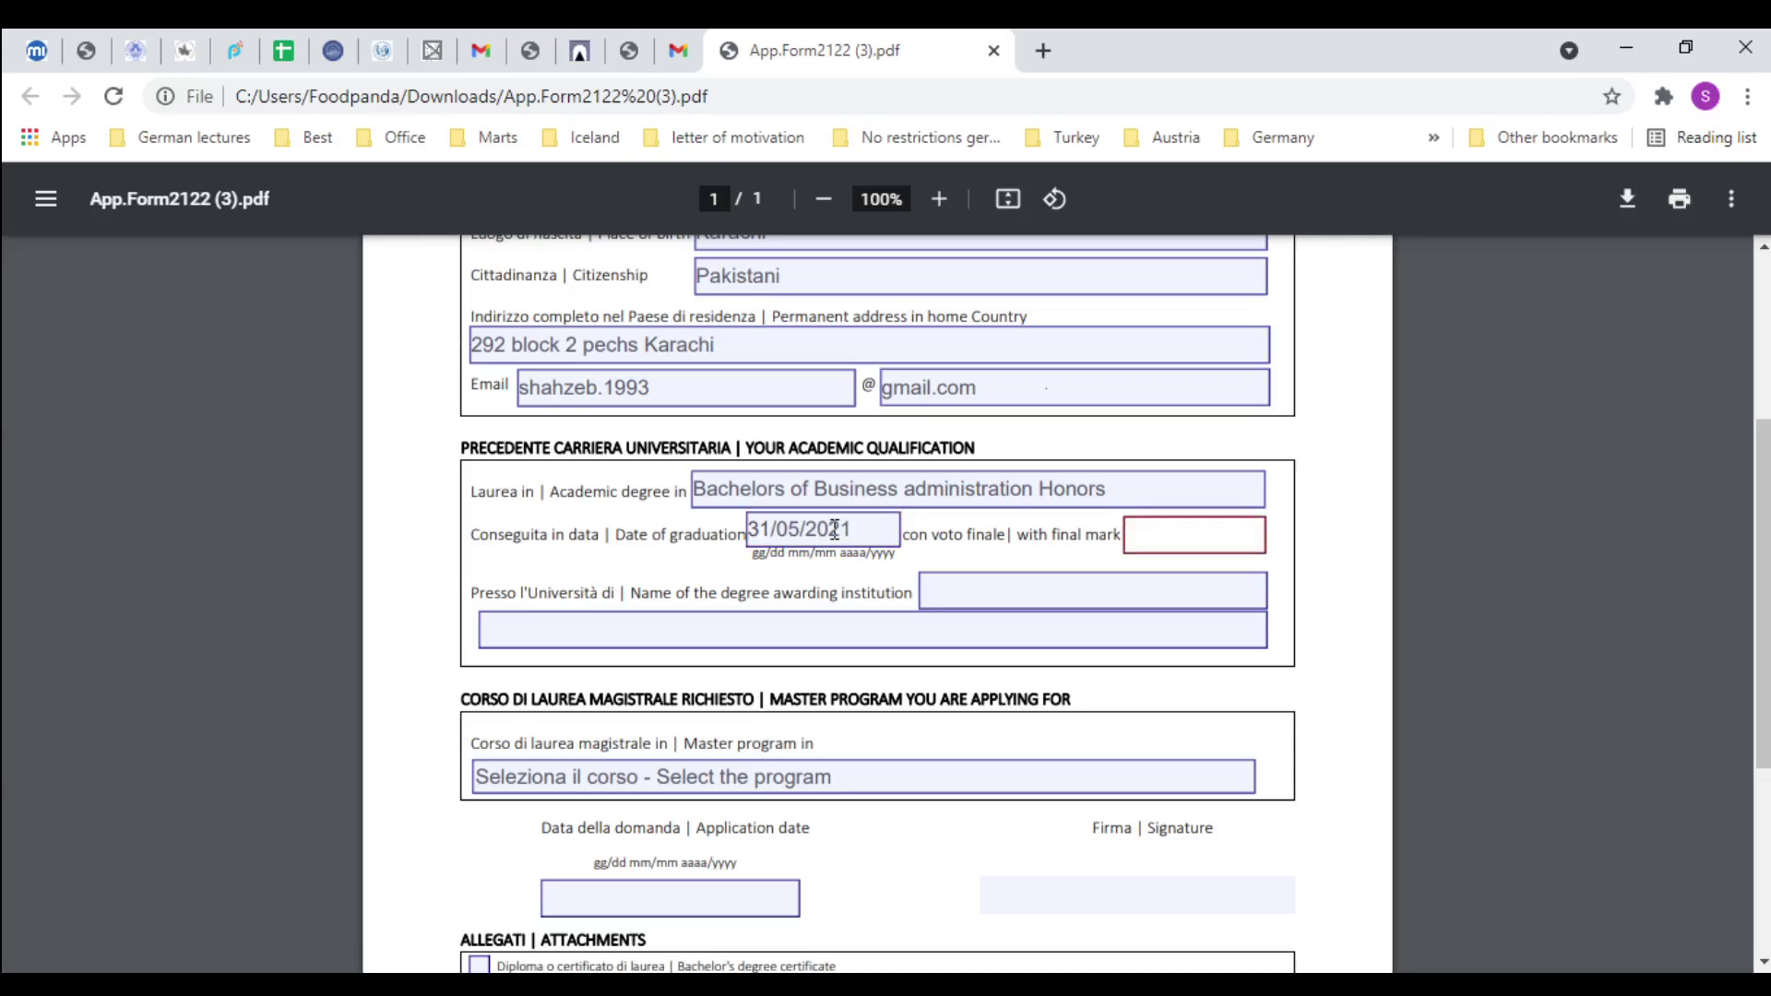
text(3.45 CGPA)
key(Tab)
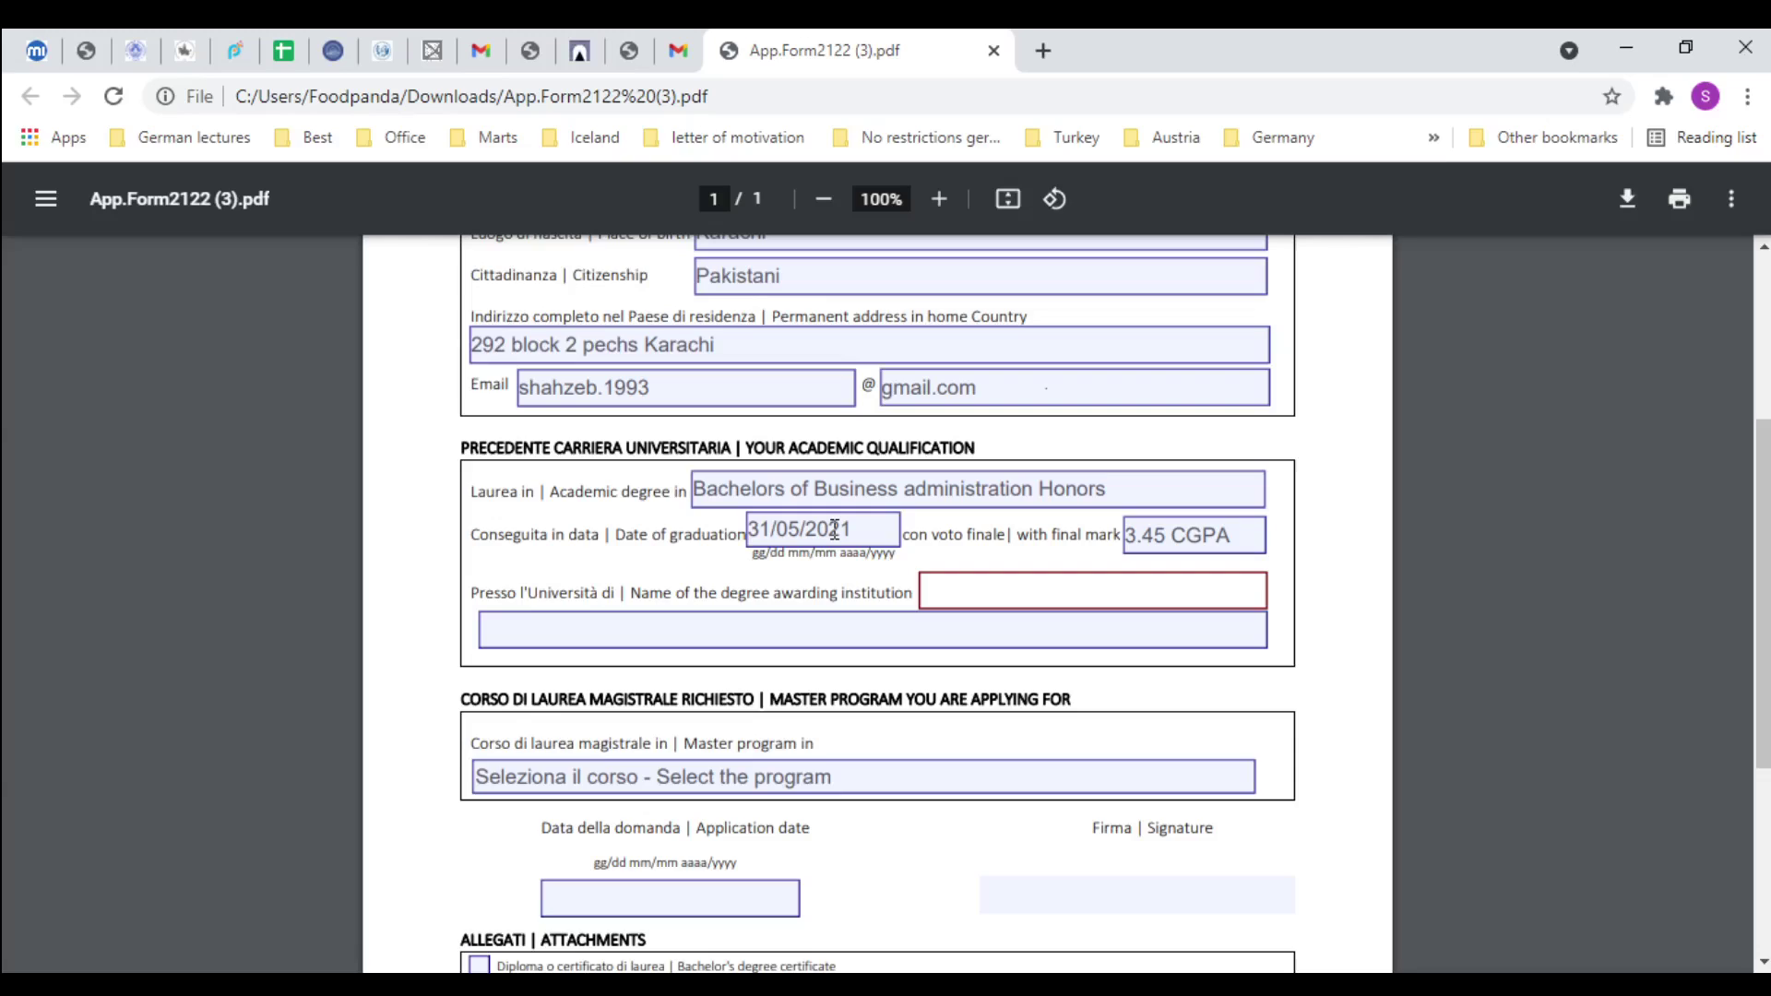
text(Iqra University)
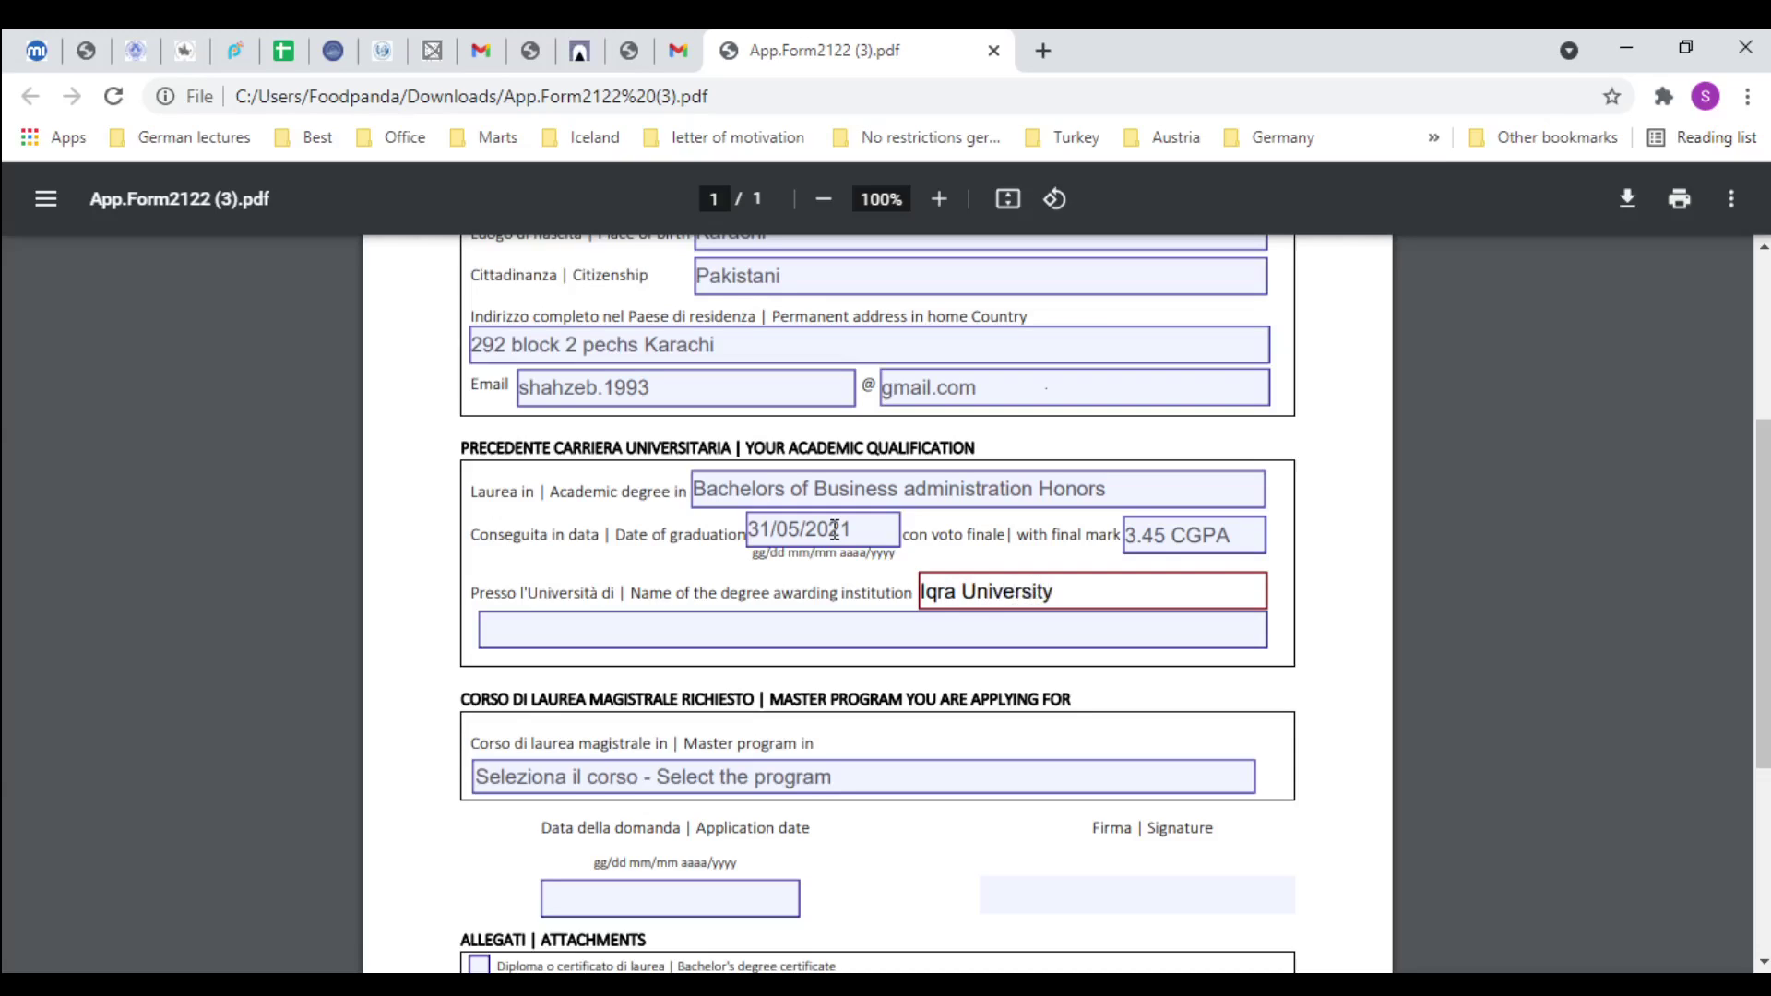
scroll(1134, 625, up, 4)
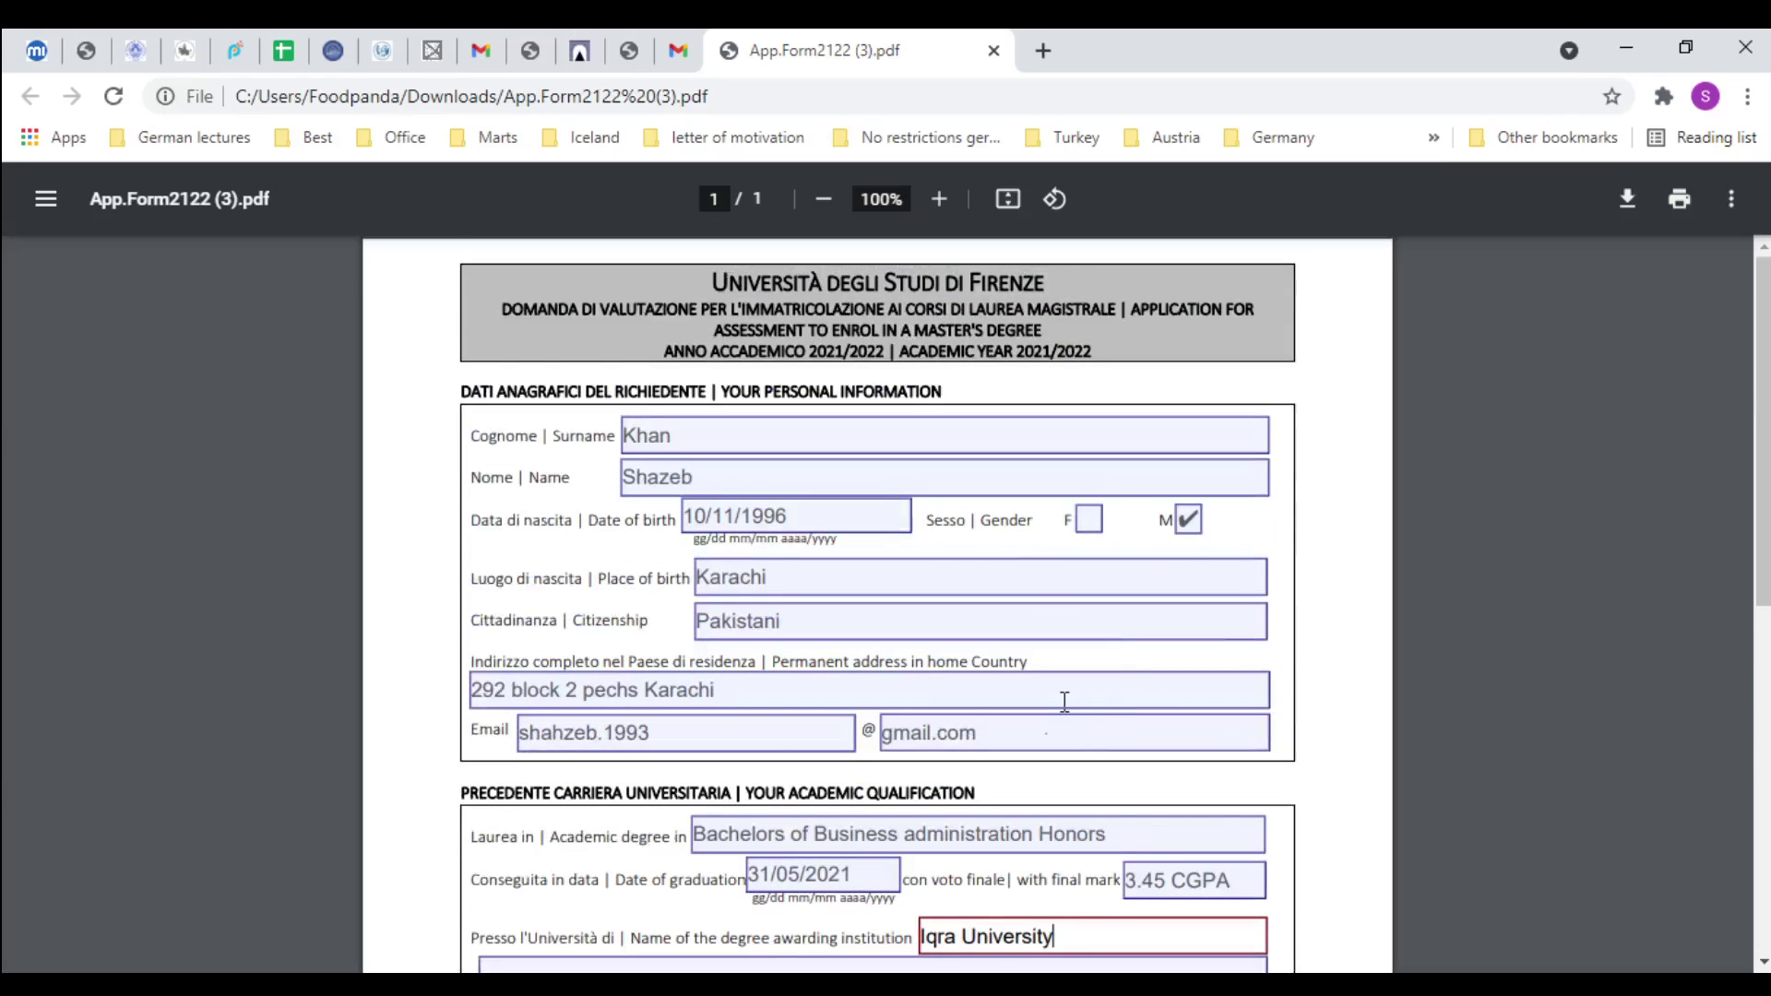
scroll(1051, 705, down, 7)
scroll(791, 502, up, 4)
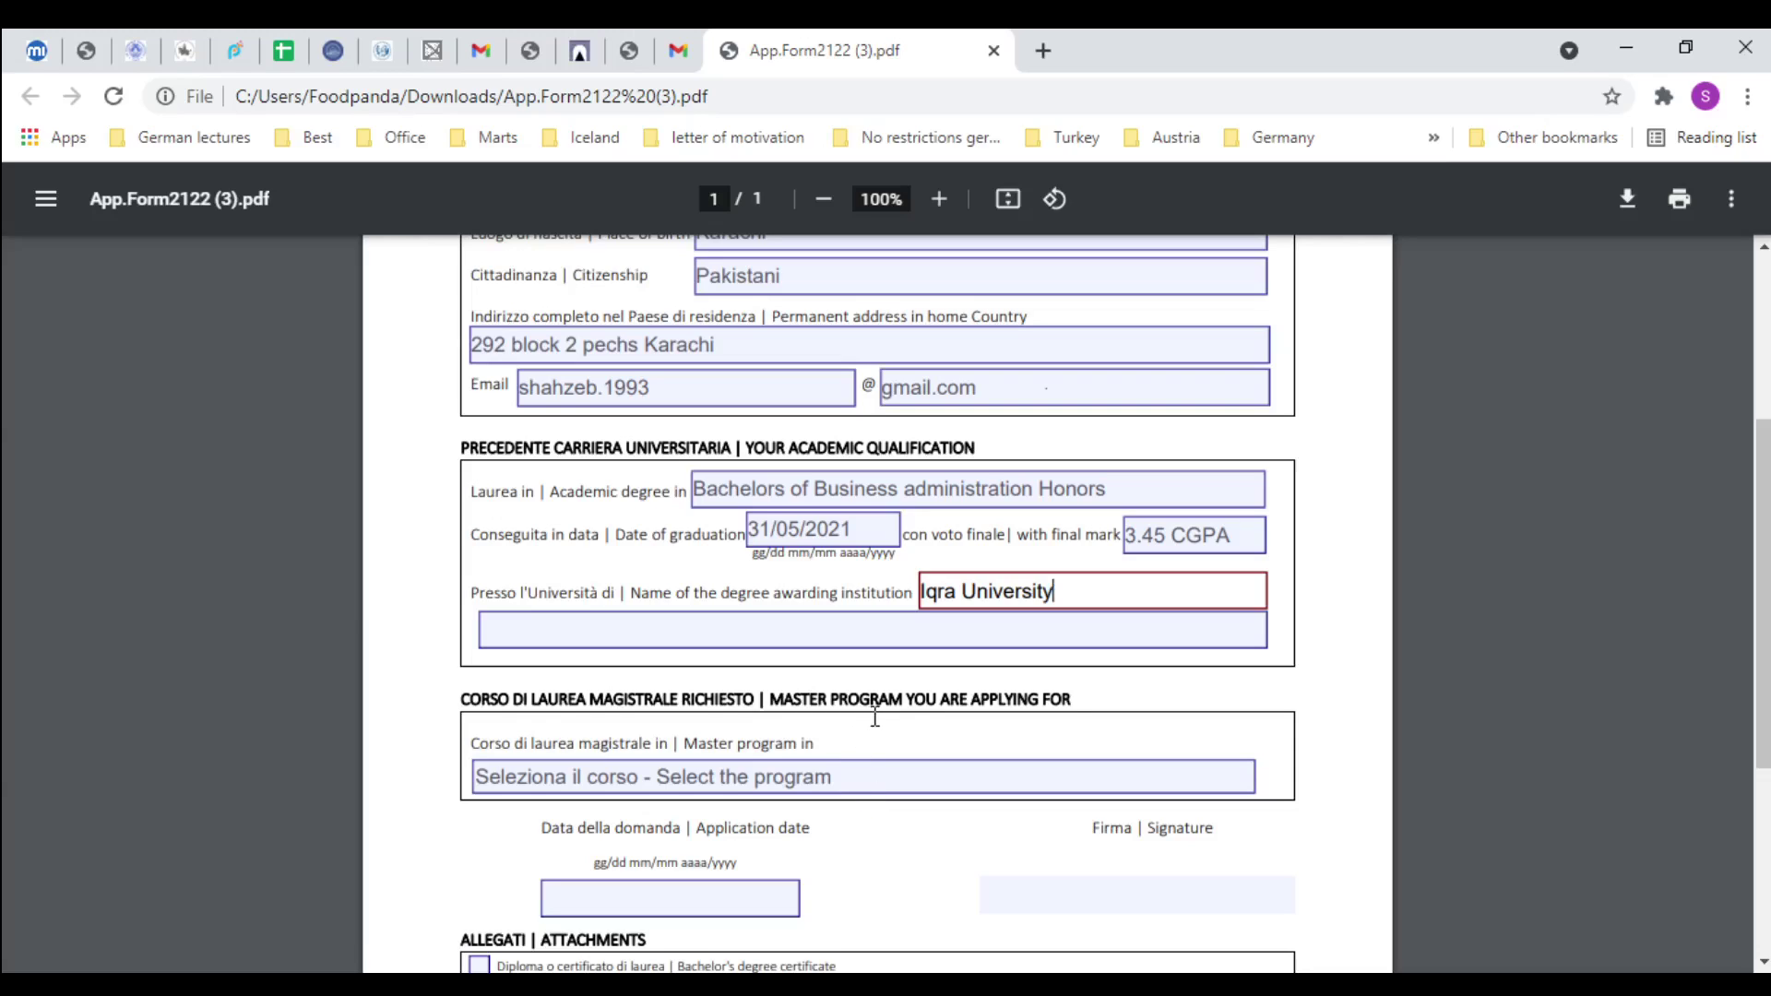
scroll(909, 710, down, 4)
Select the 'laurea' wording in the master program label
click(935, 437)
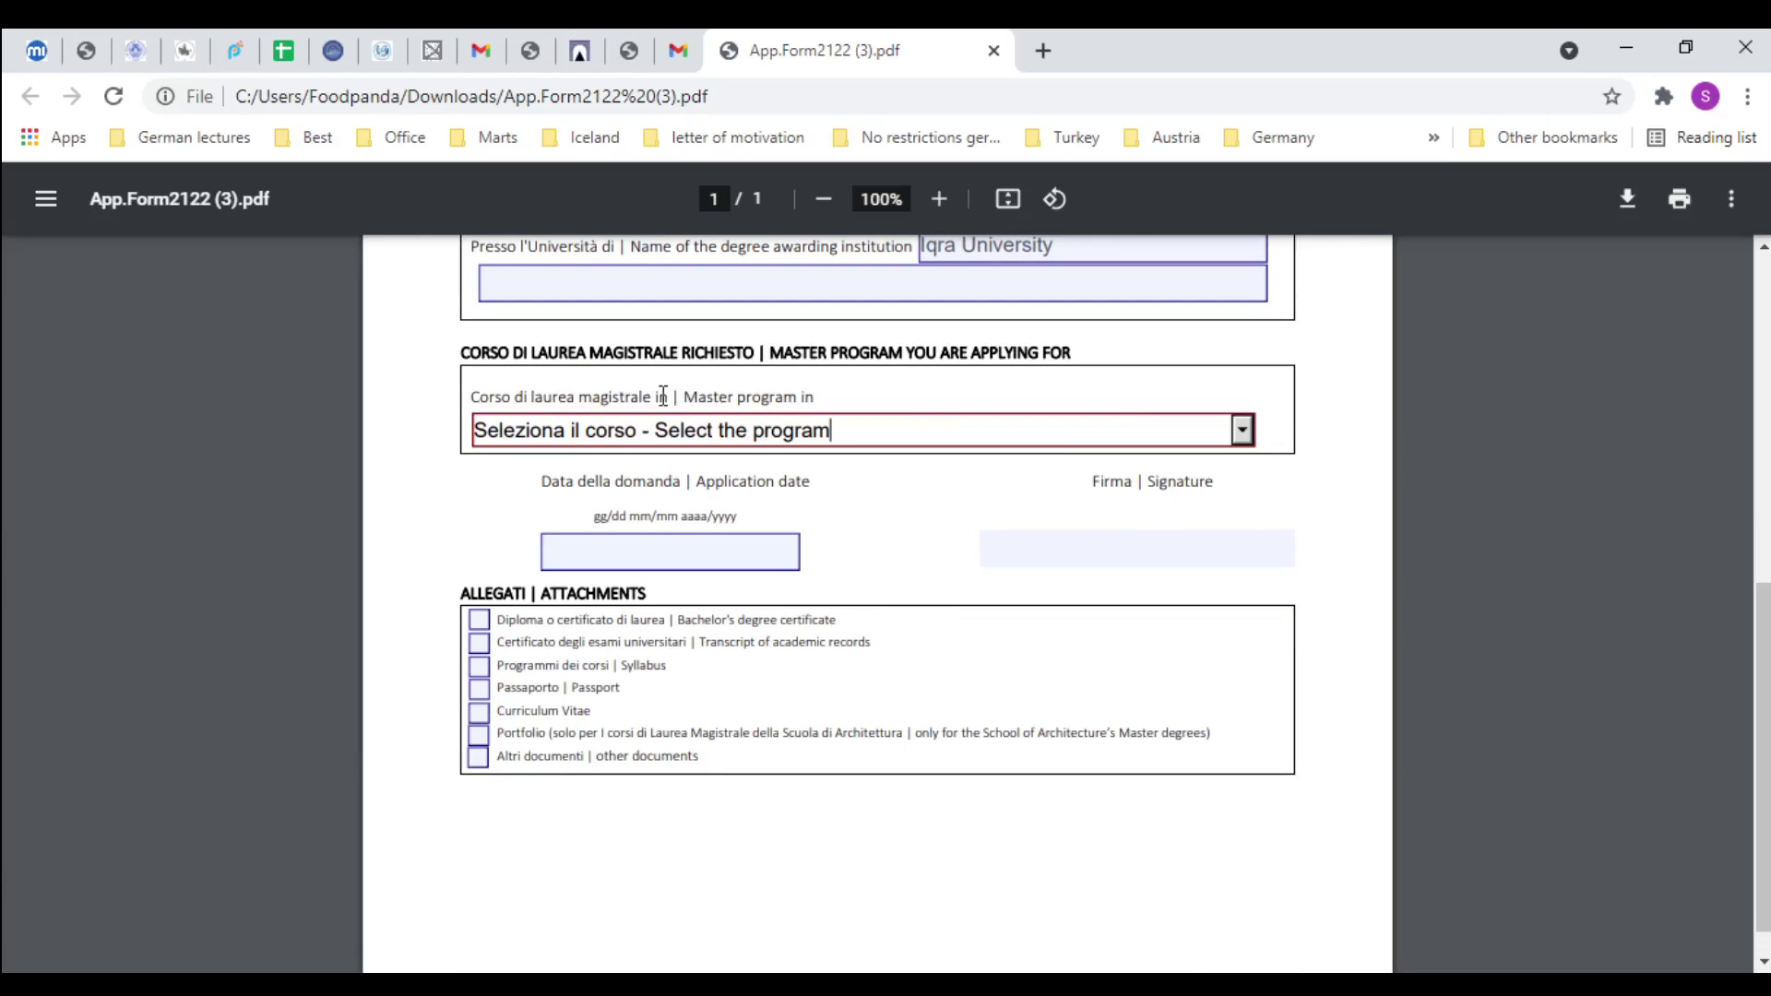
click(556, 395)
drag(559, 395, 863, 392)
double_click(539, 392)
click(604, 395)
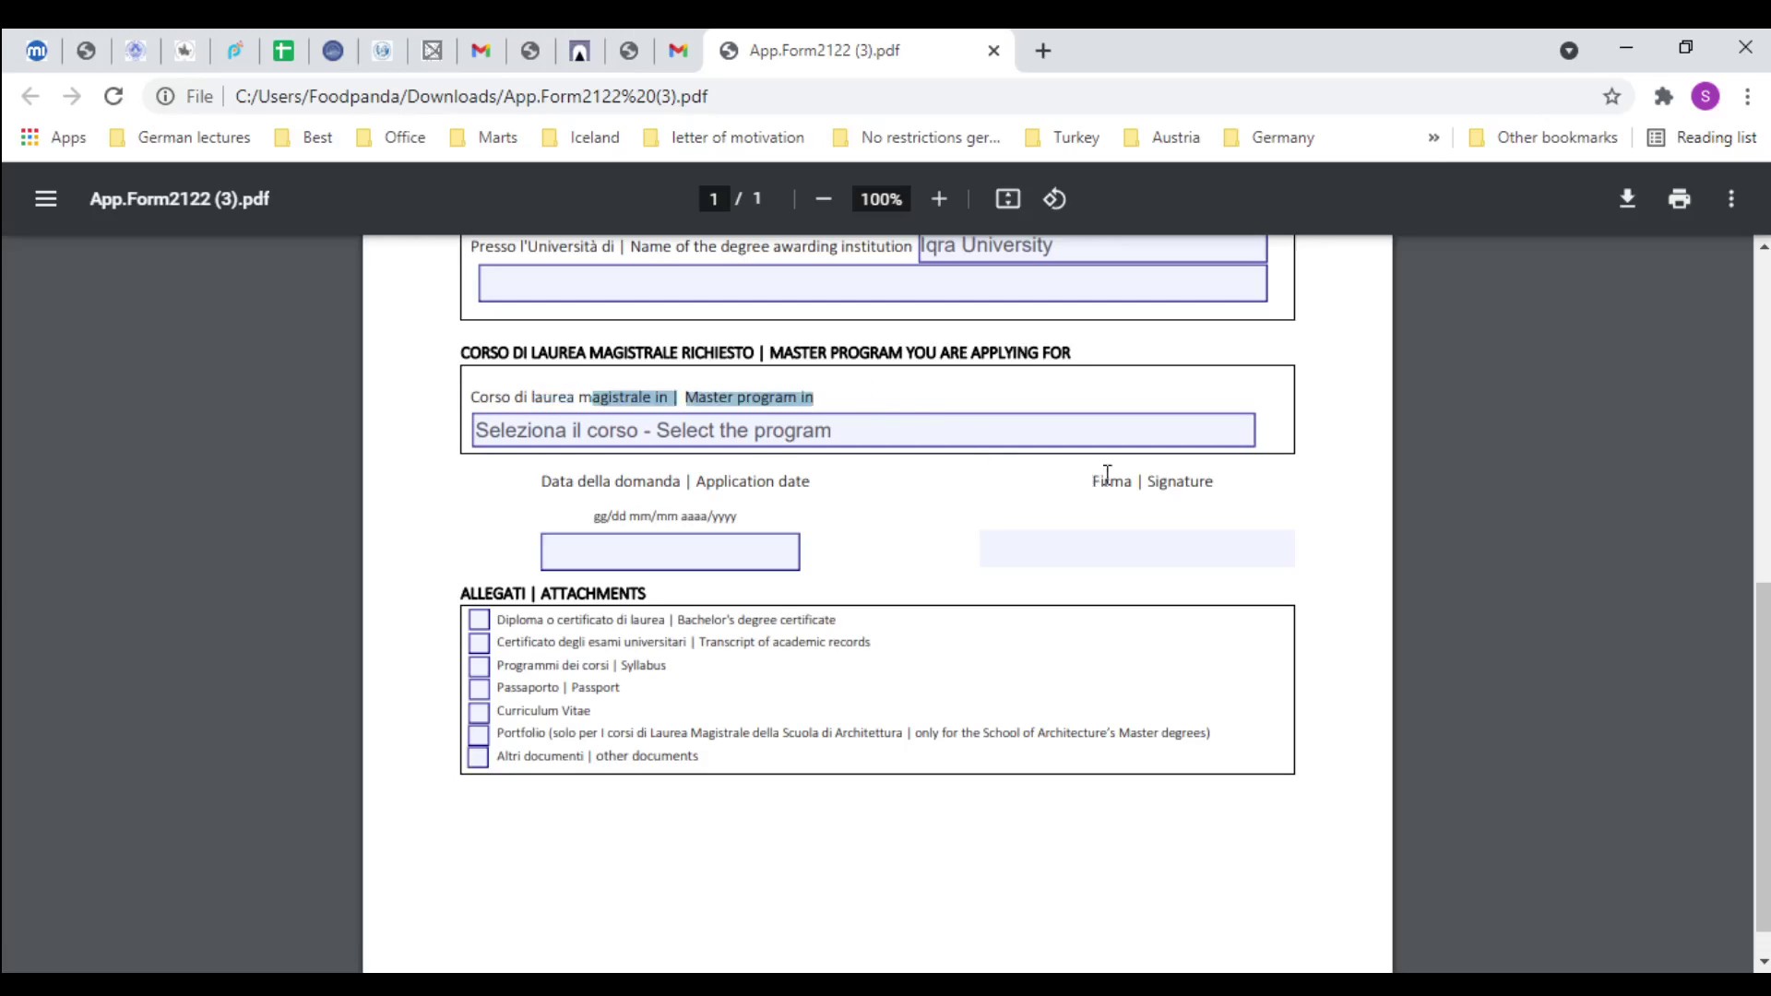
Choose 'Economics and Development' from the master program list
click(1171, 433)
click(1247, 433)
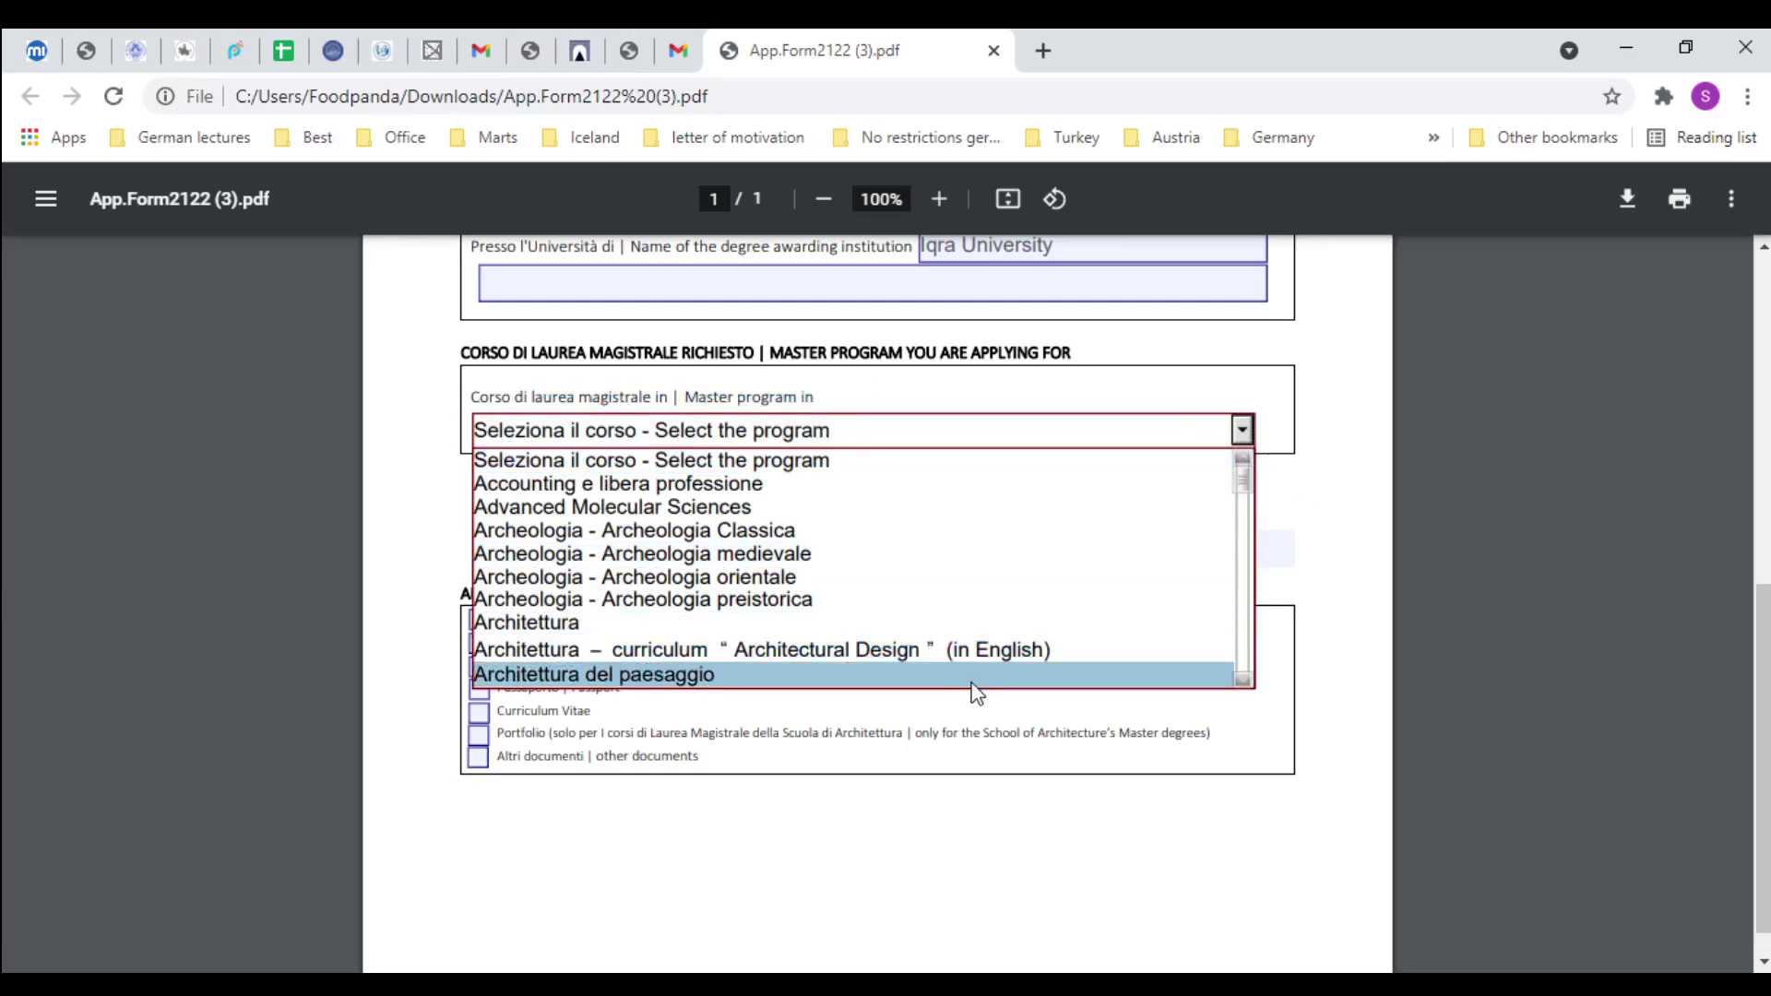
scroll(959, 673, down, 1)
drag(1228, 438, 1229, 498)
scroll(1227, 506, down, 8)
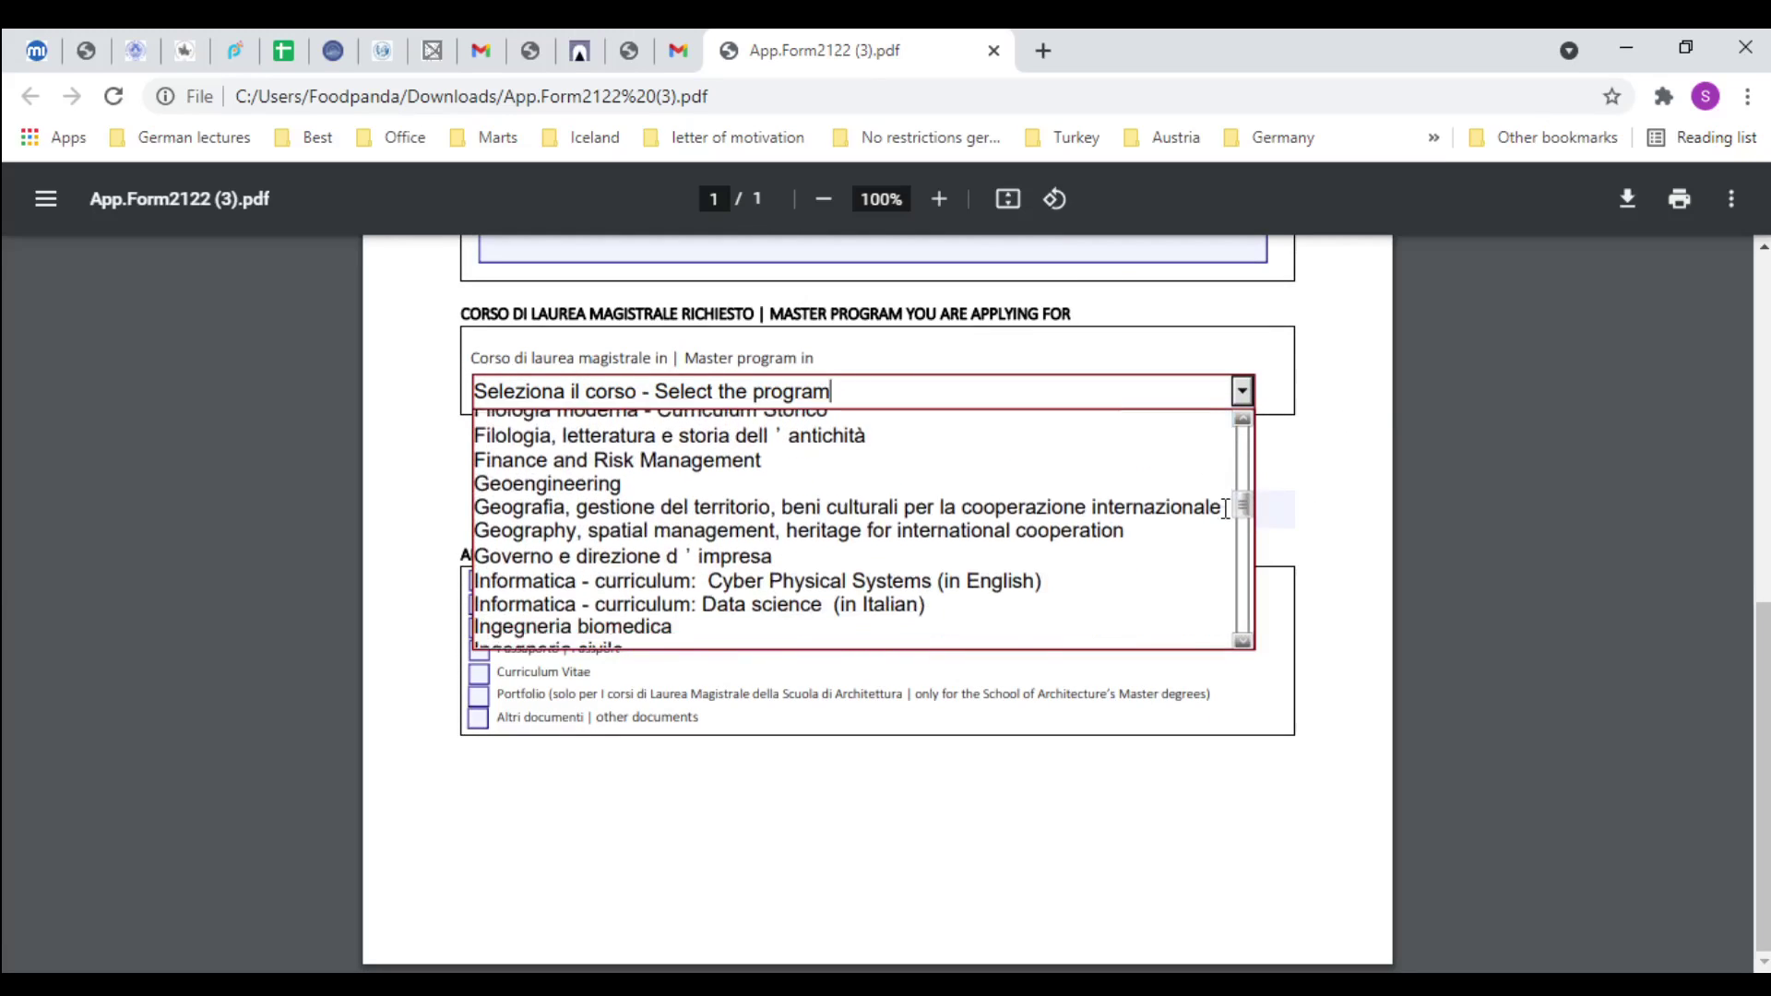
scroll(1227, 553, up, 12)
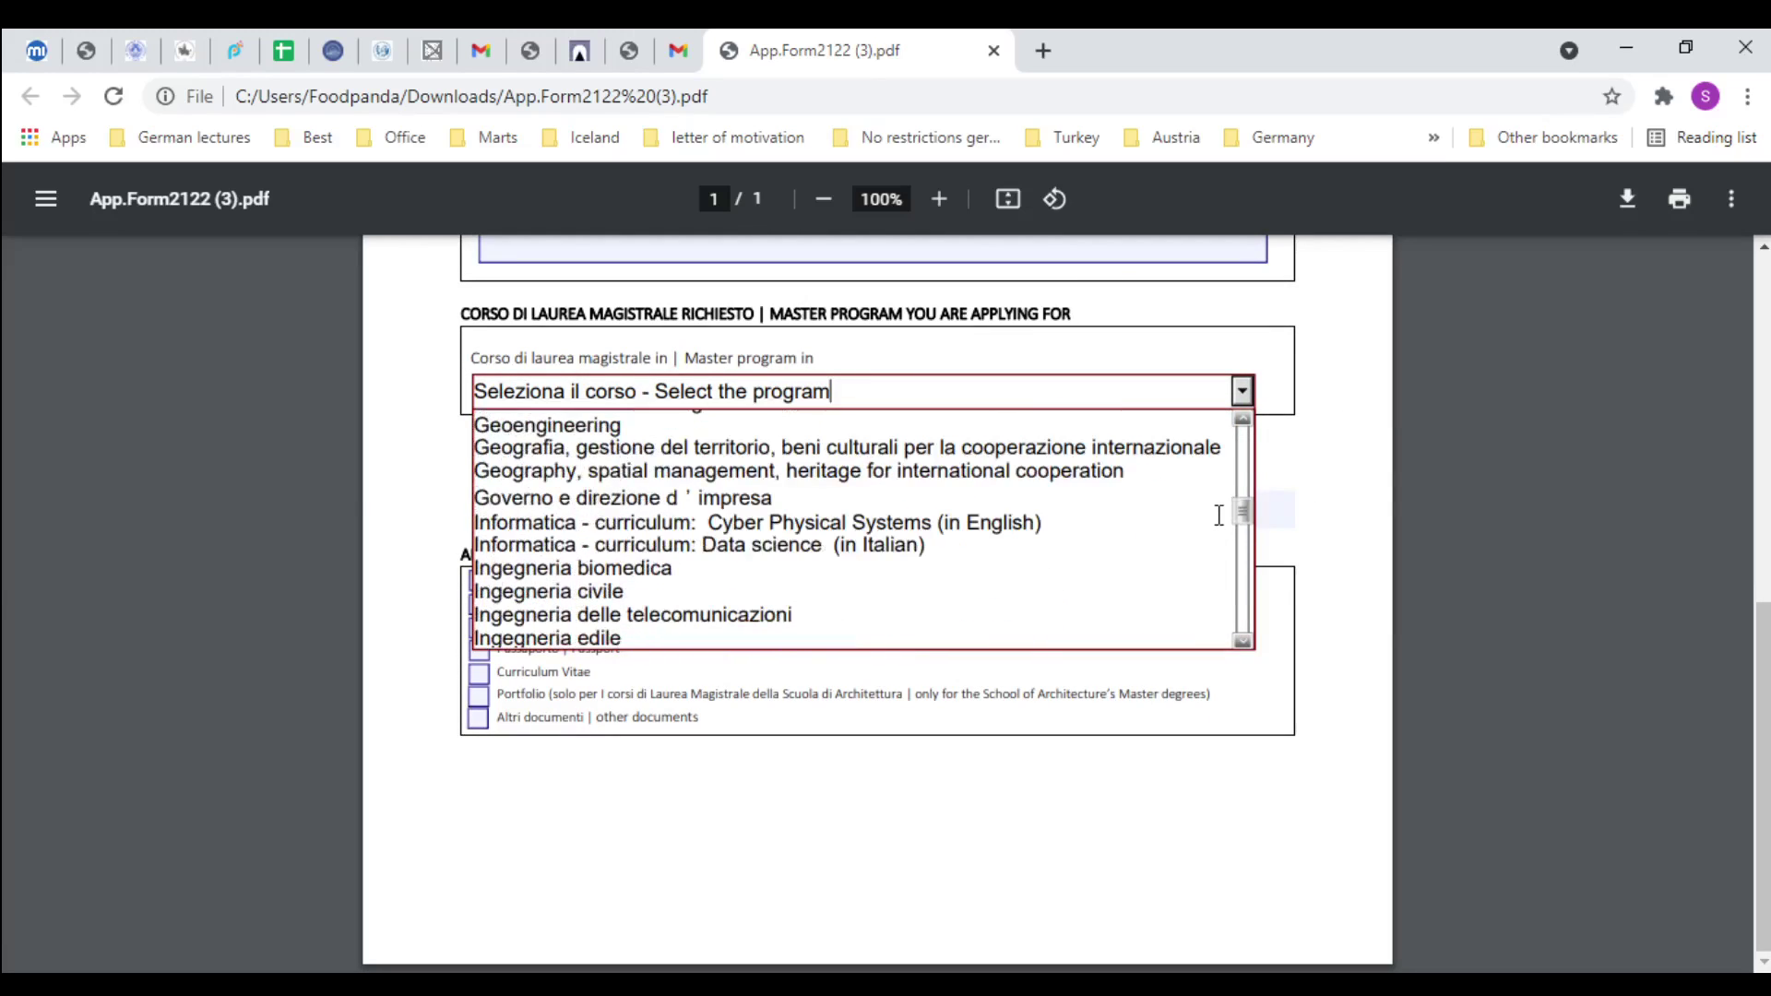
scroll(1221, 475, down, 2)
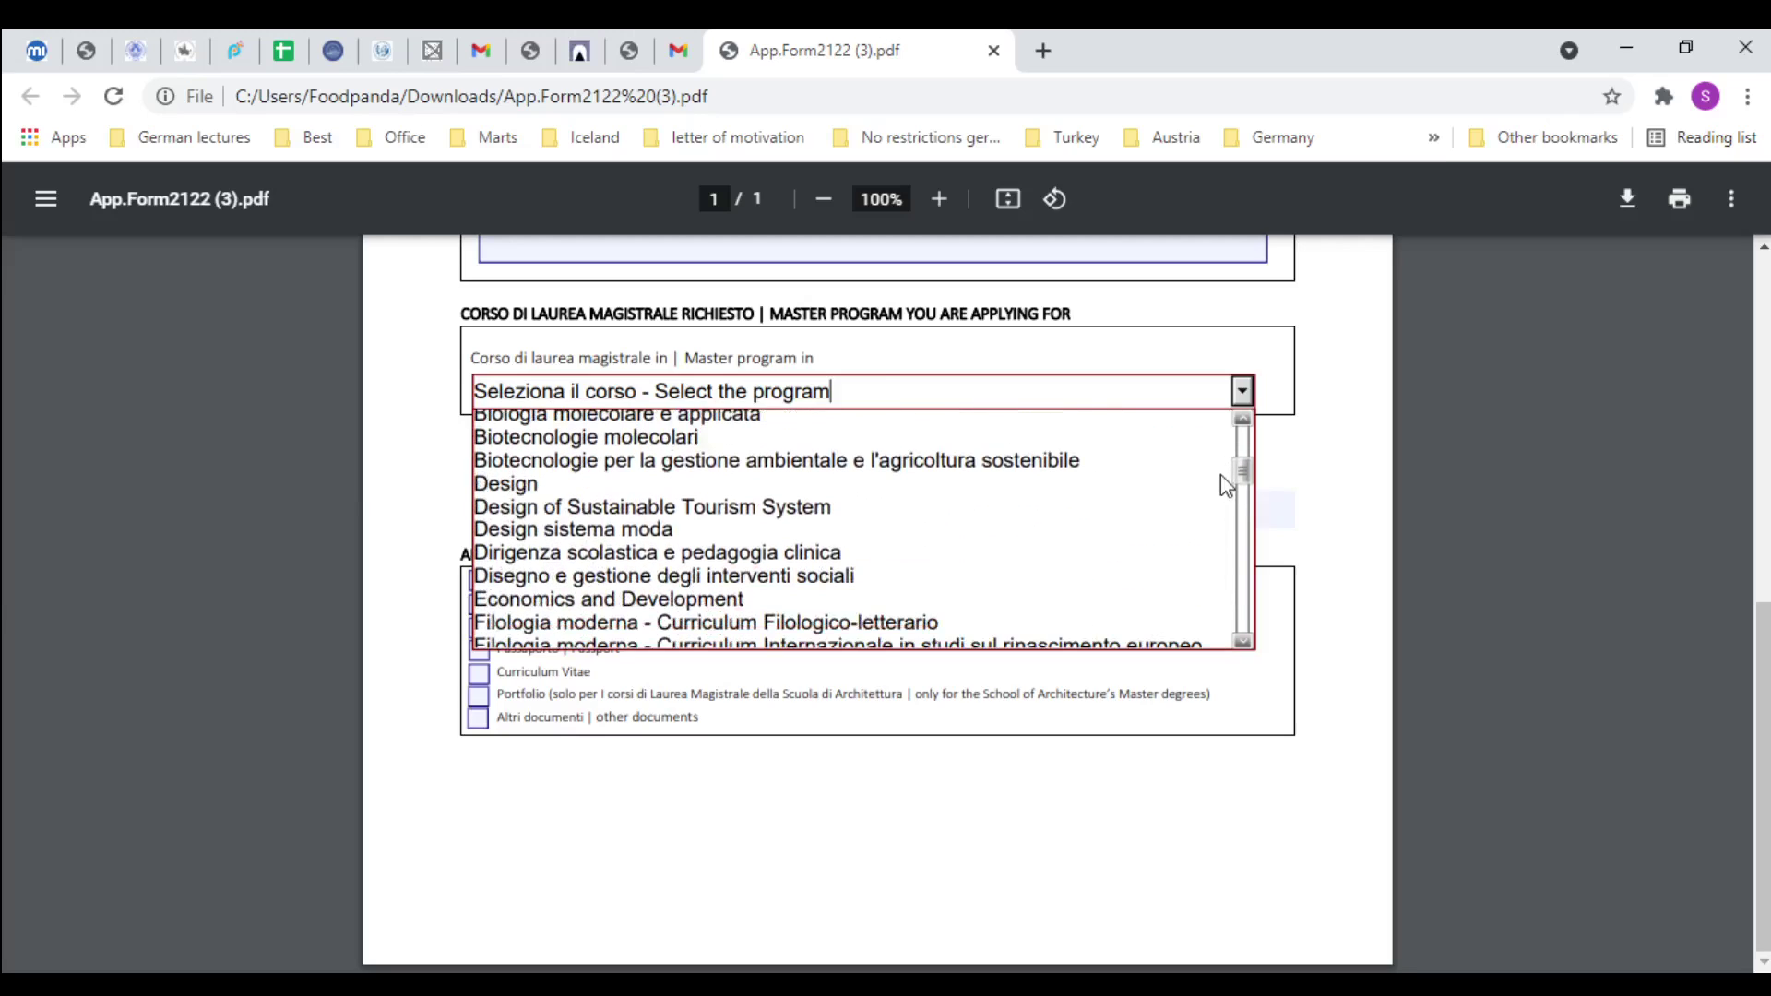
click(758, 597)
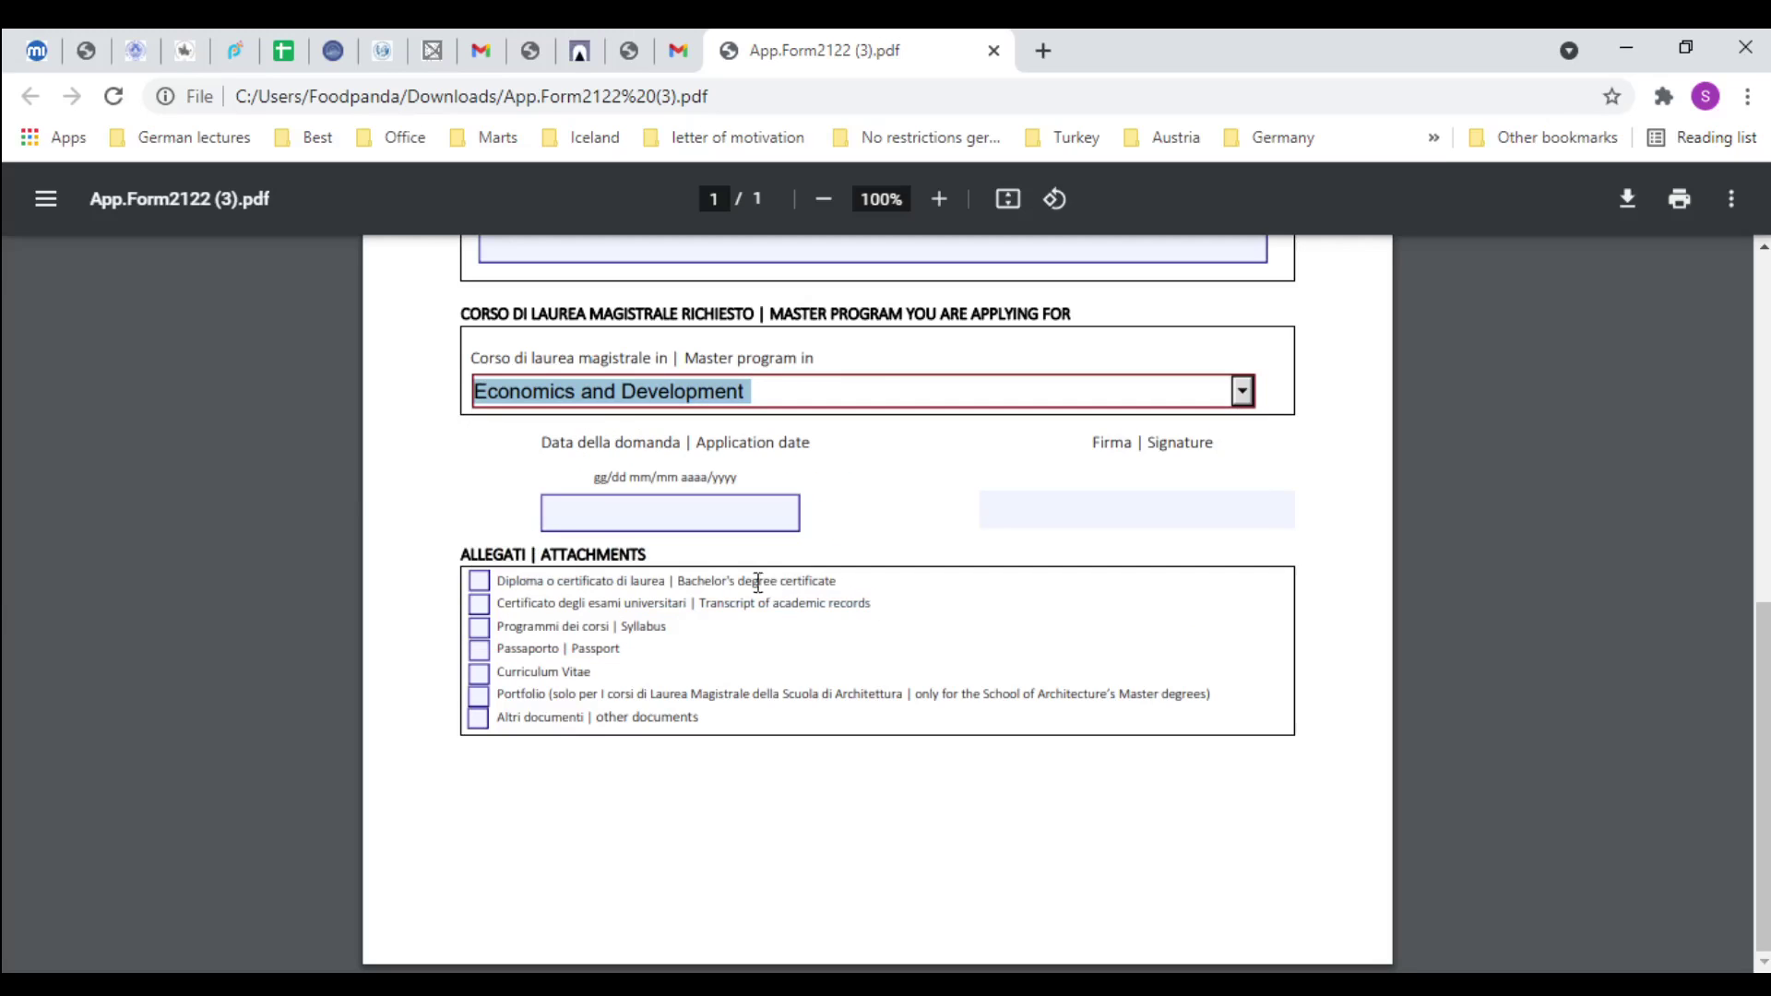
click(657, 507)
Set the application date to 31-May-2021 and type the applicant's name as signature
text(31)
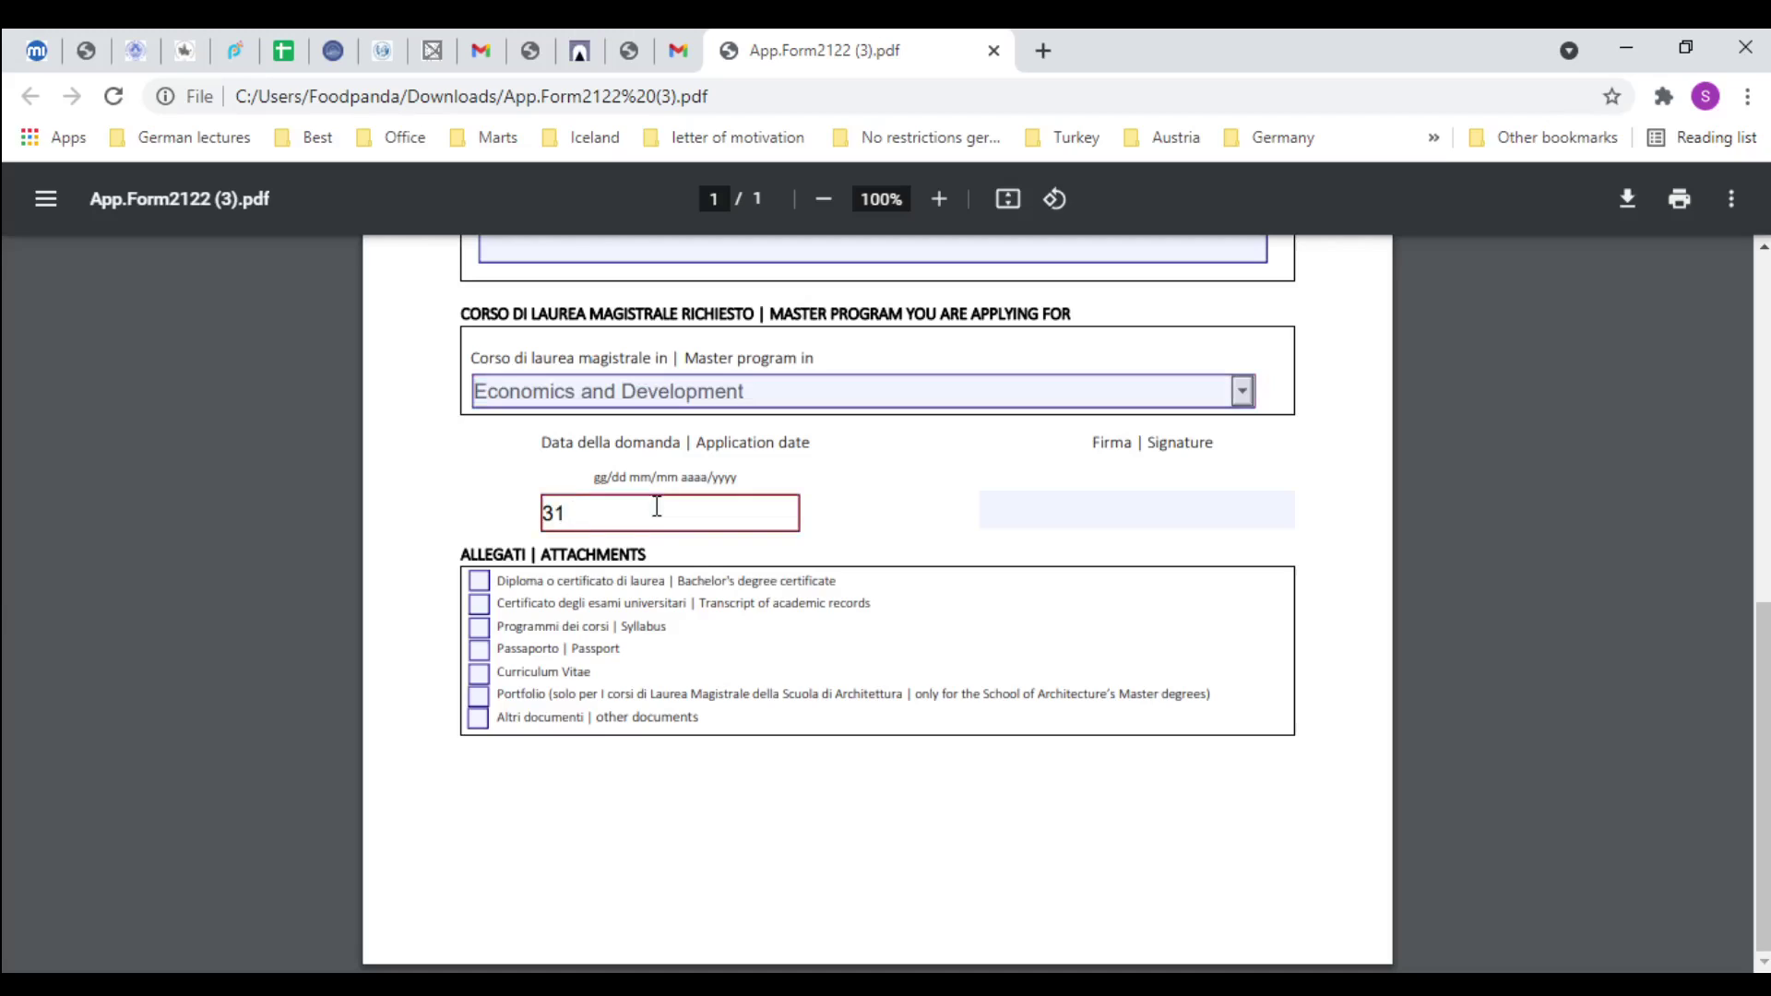
text(-May-2021)
key(Tab)
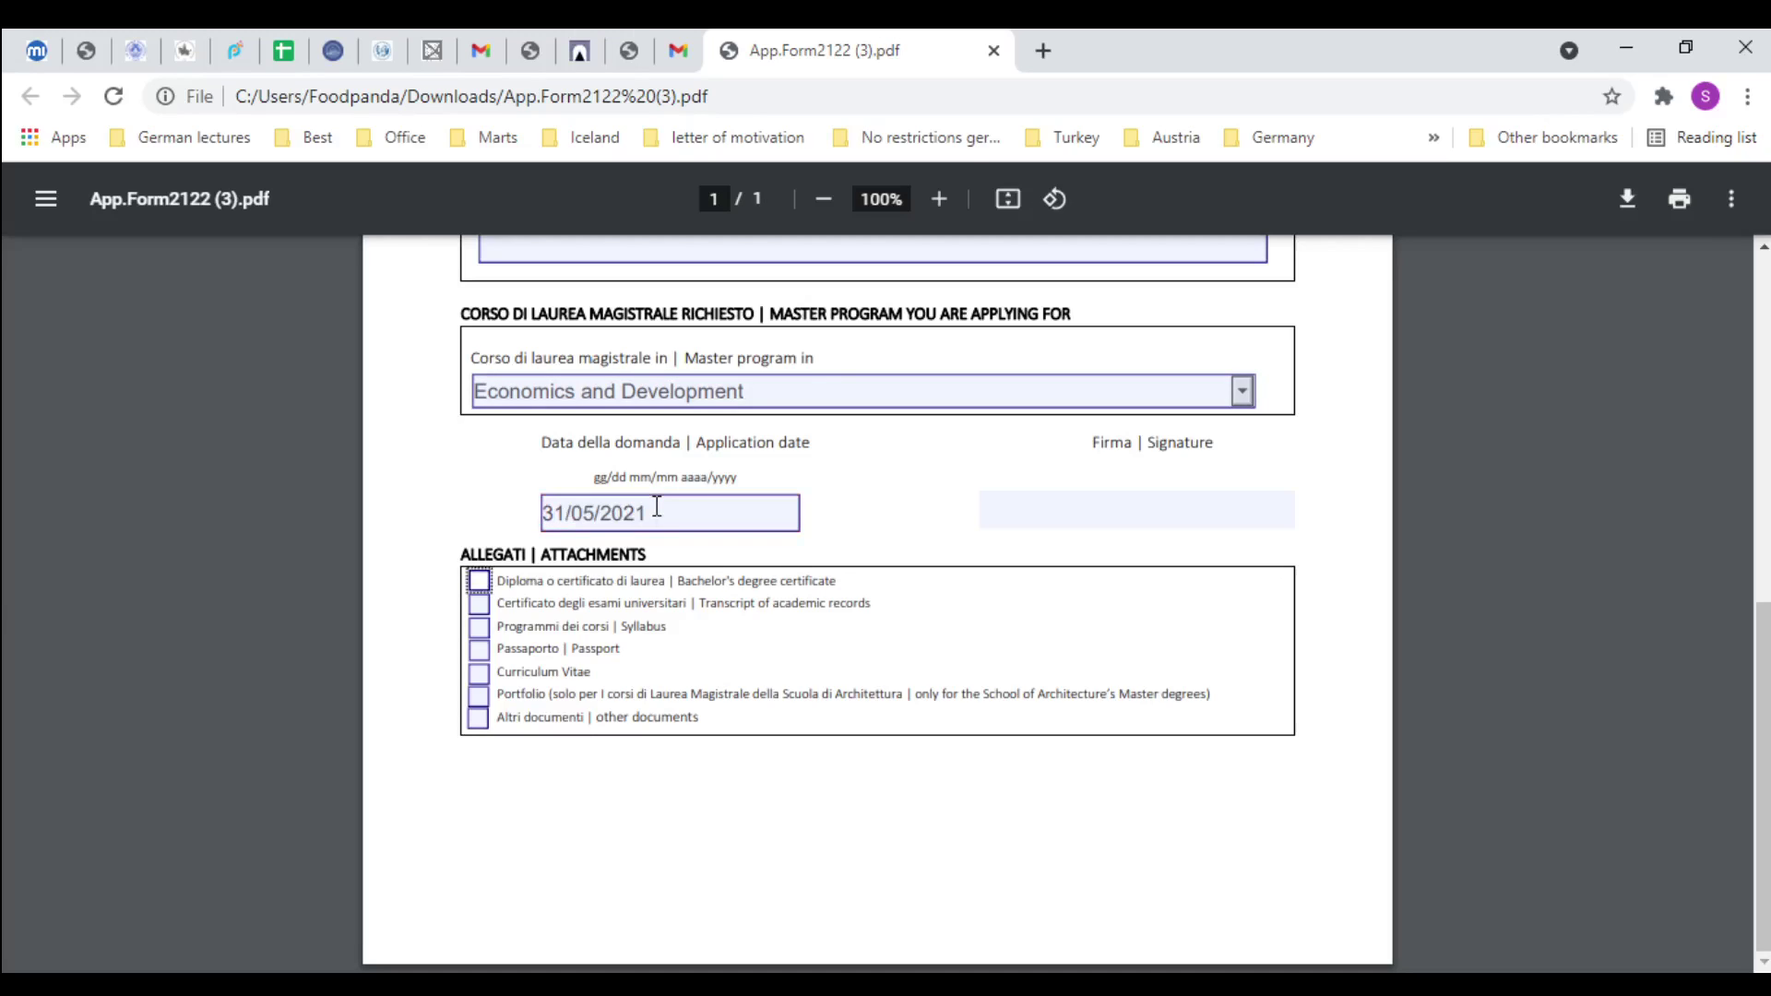
click(1065, 511)
text(shaz)
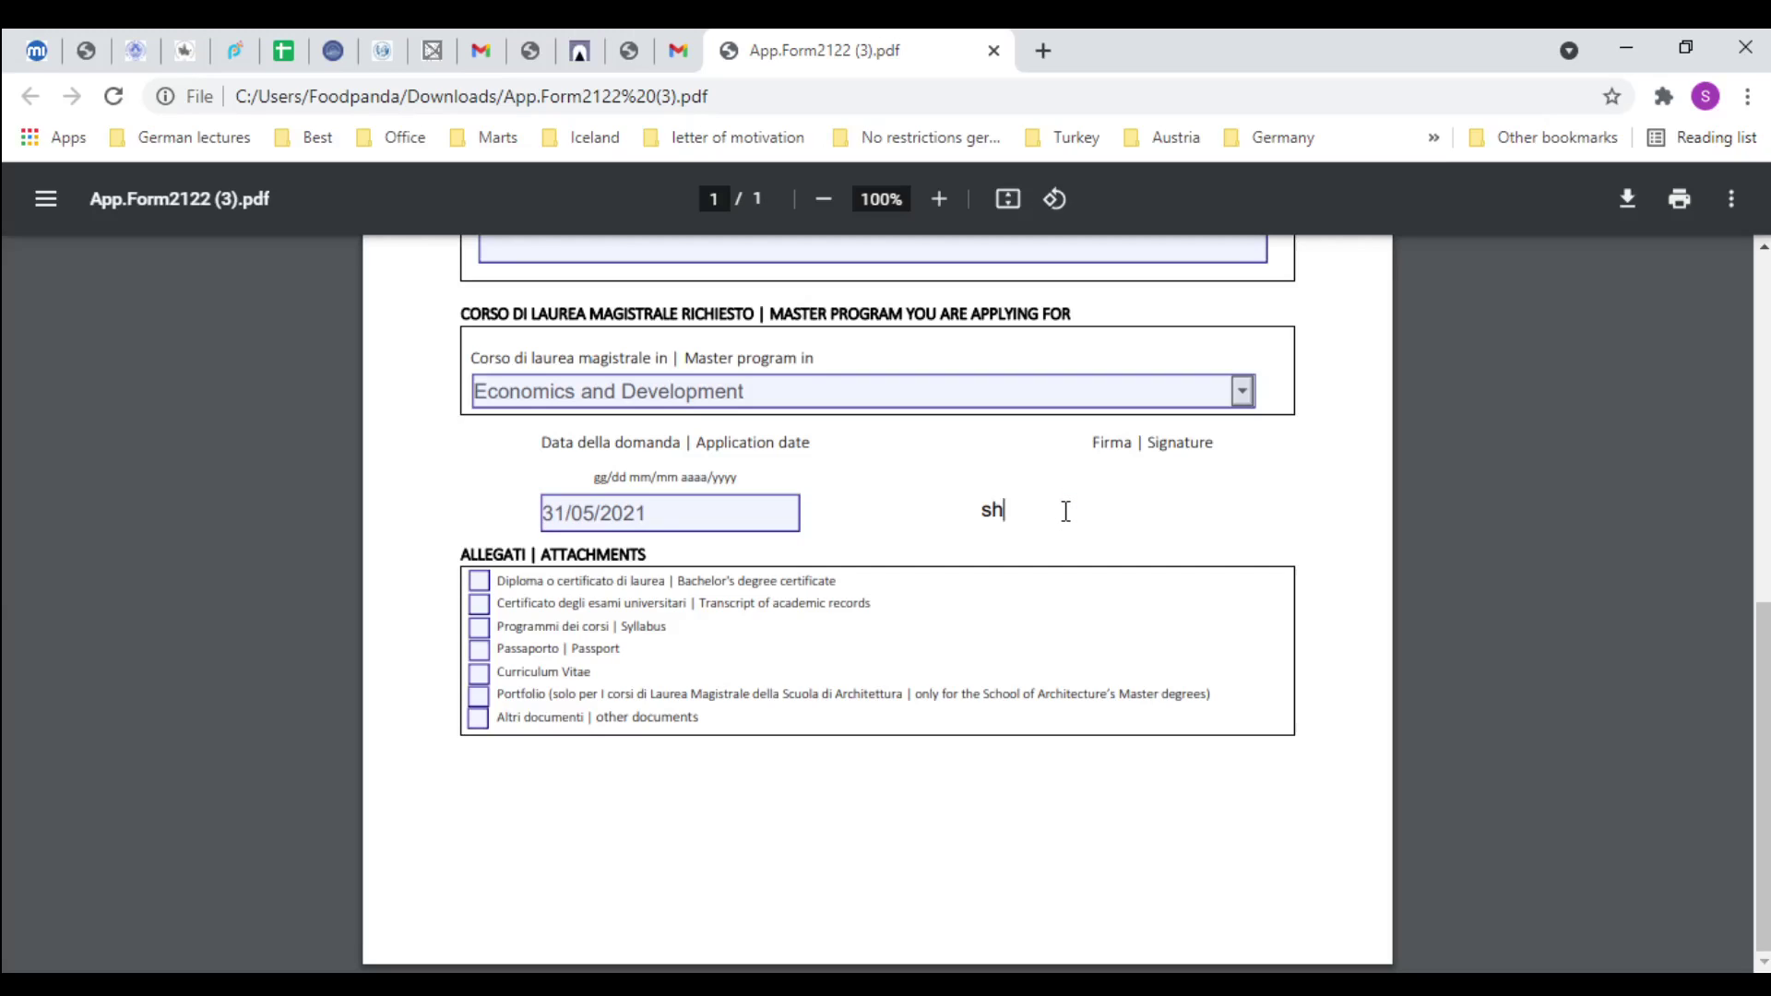
key(BackSpace)
key(BackSpace)
key(BackSpace)
key(BackSpace)
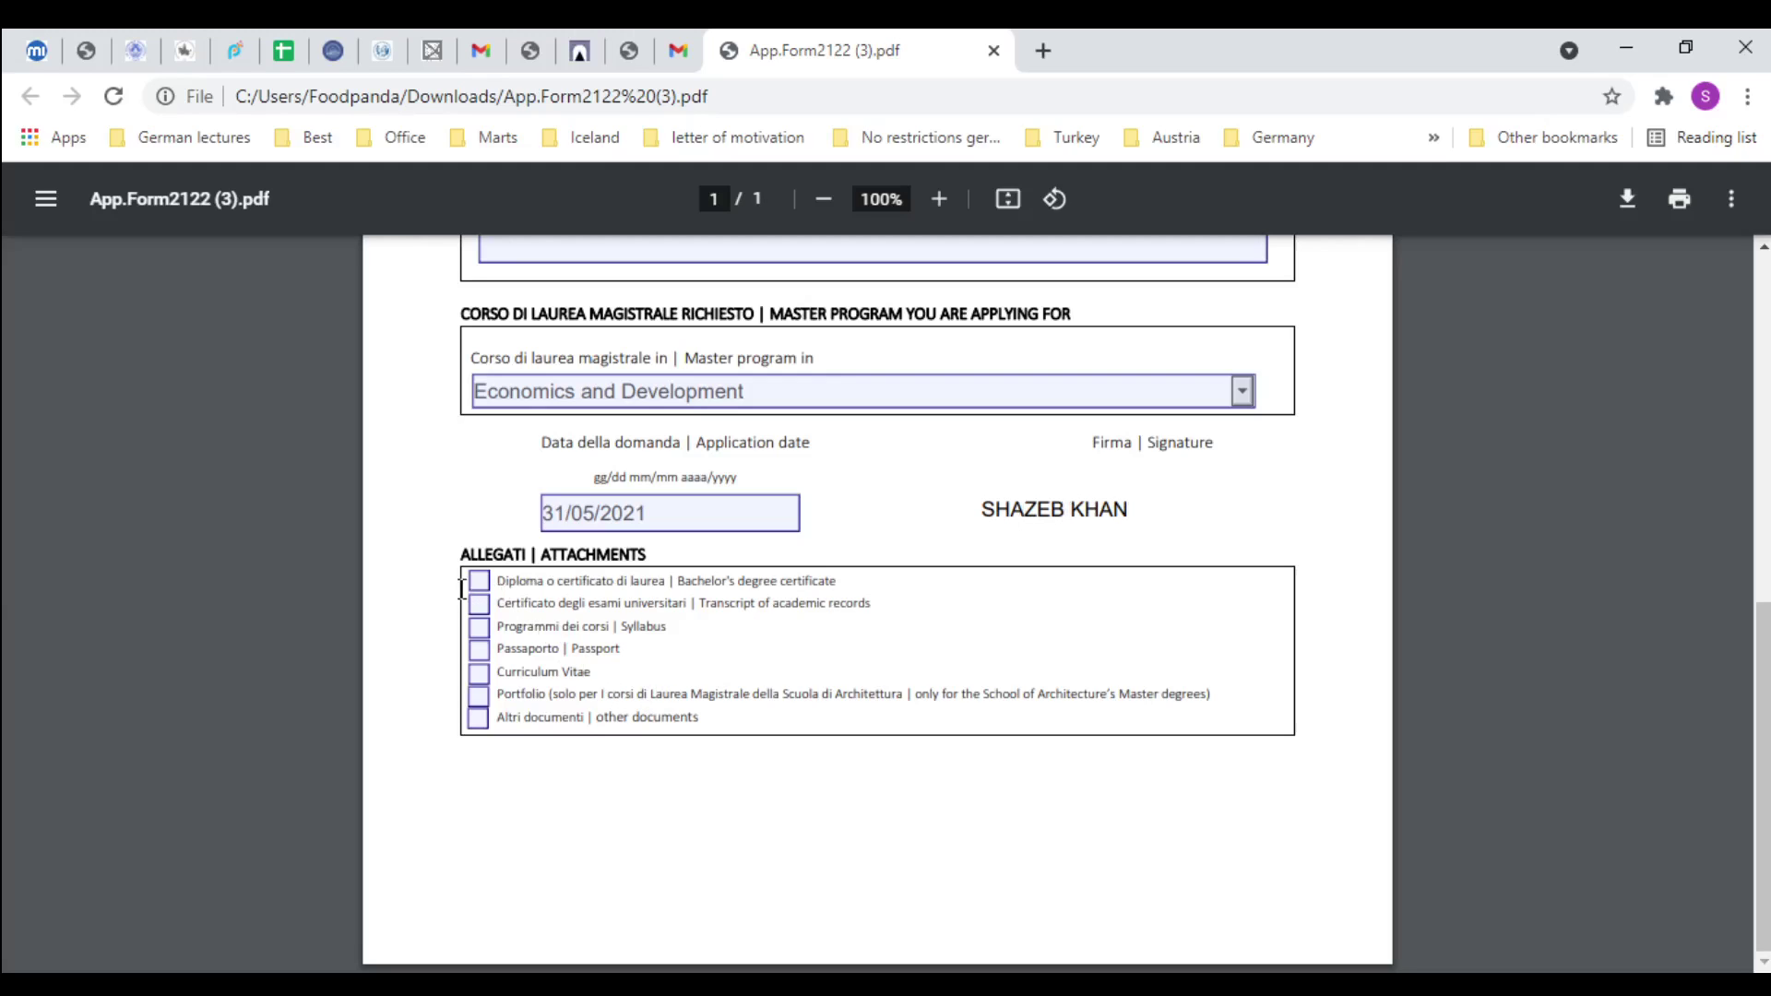
click(461, 985)
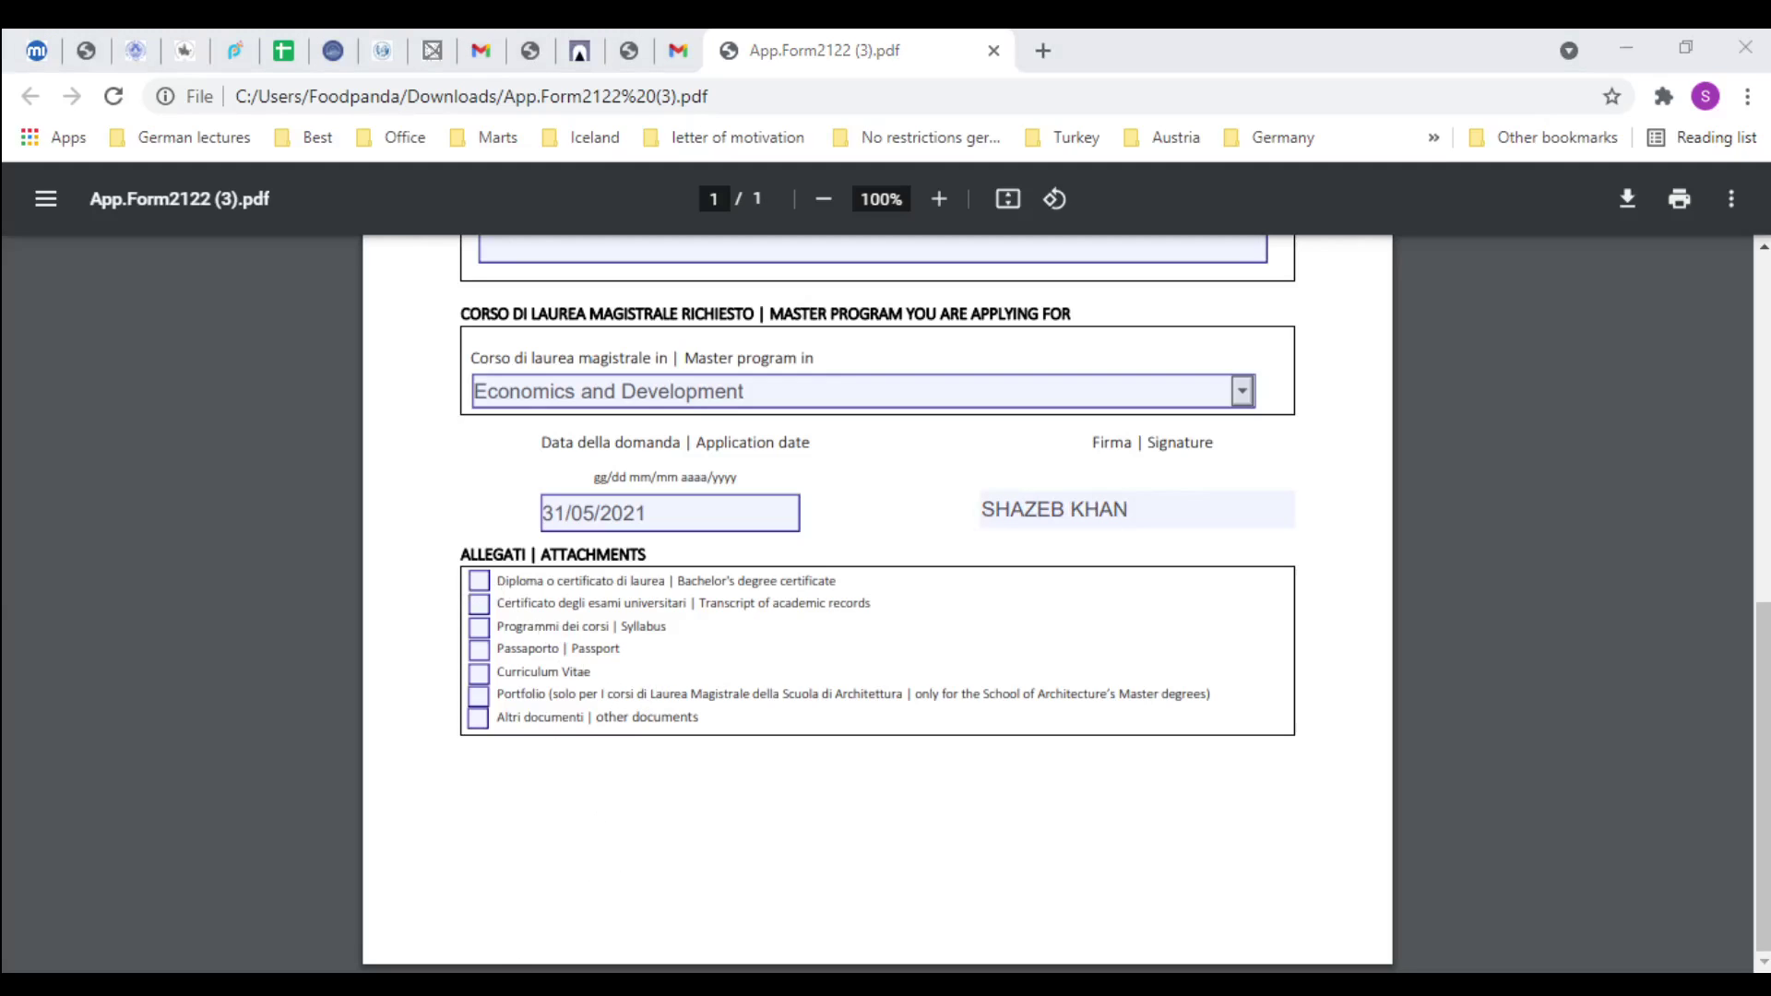
Tick the degree certificate, transcript, syllabus, passport, other documents and CV attachments, leaving Portfolio unticked
click(477, 580)
click(478, 604)
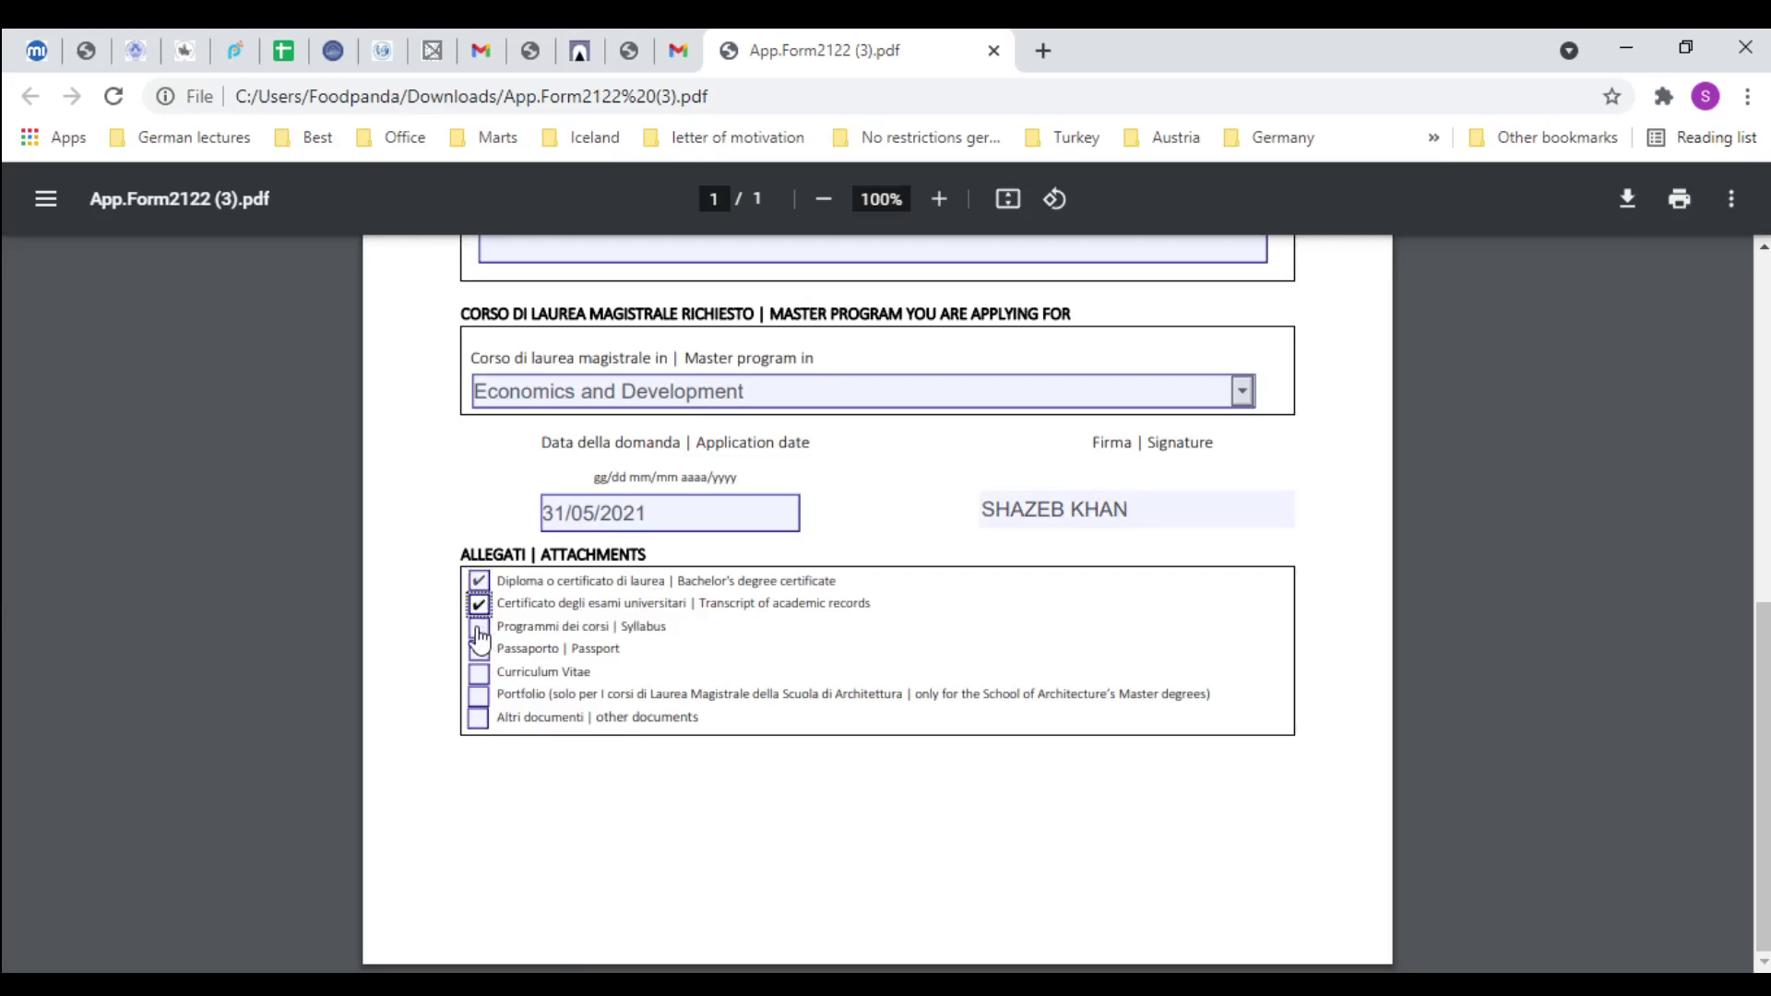
click(479, 631)
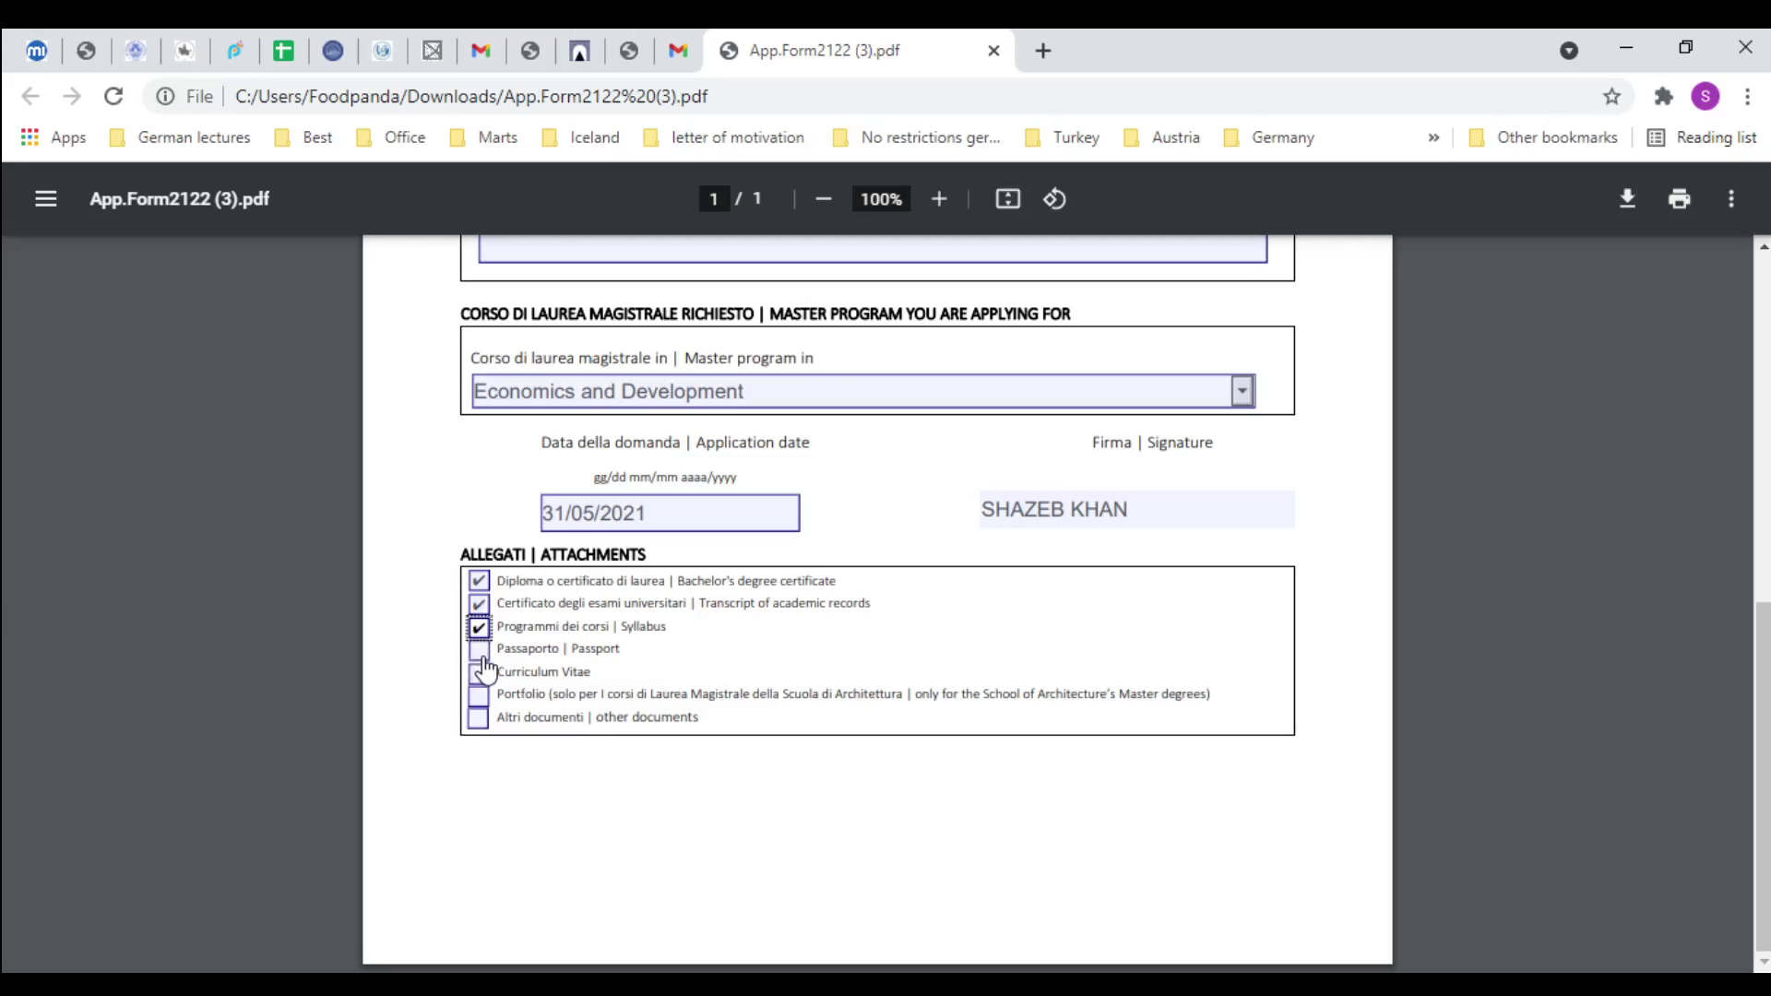
click(480, 651)
key(Tab)
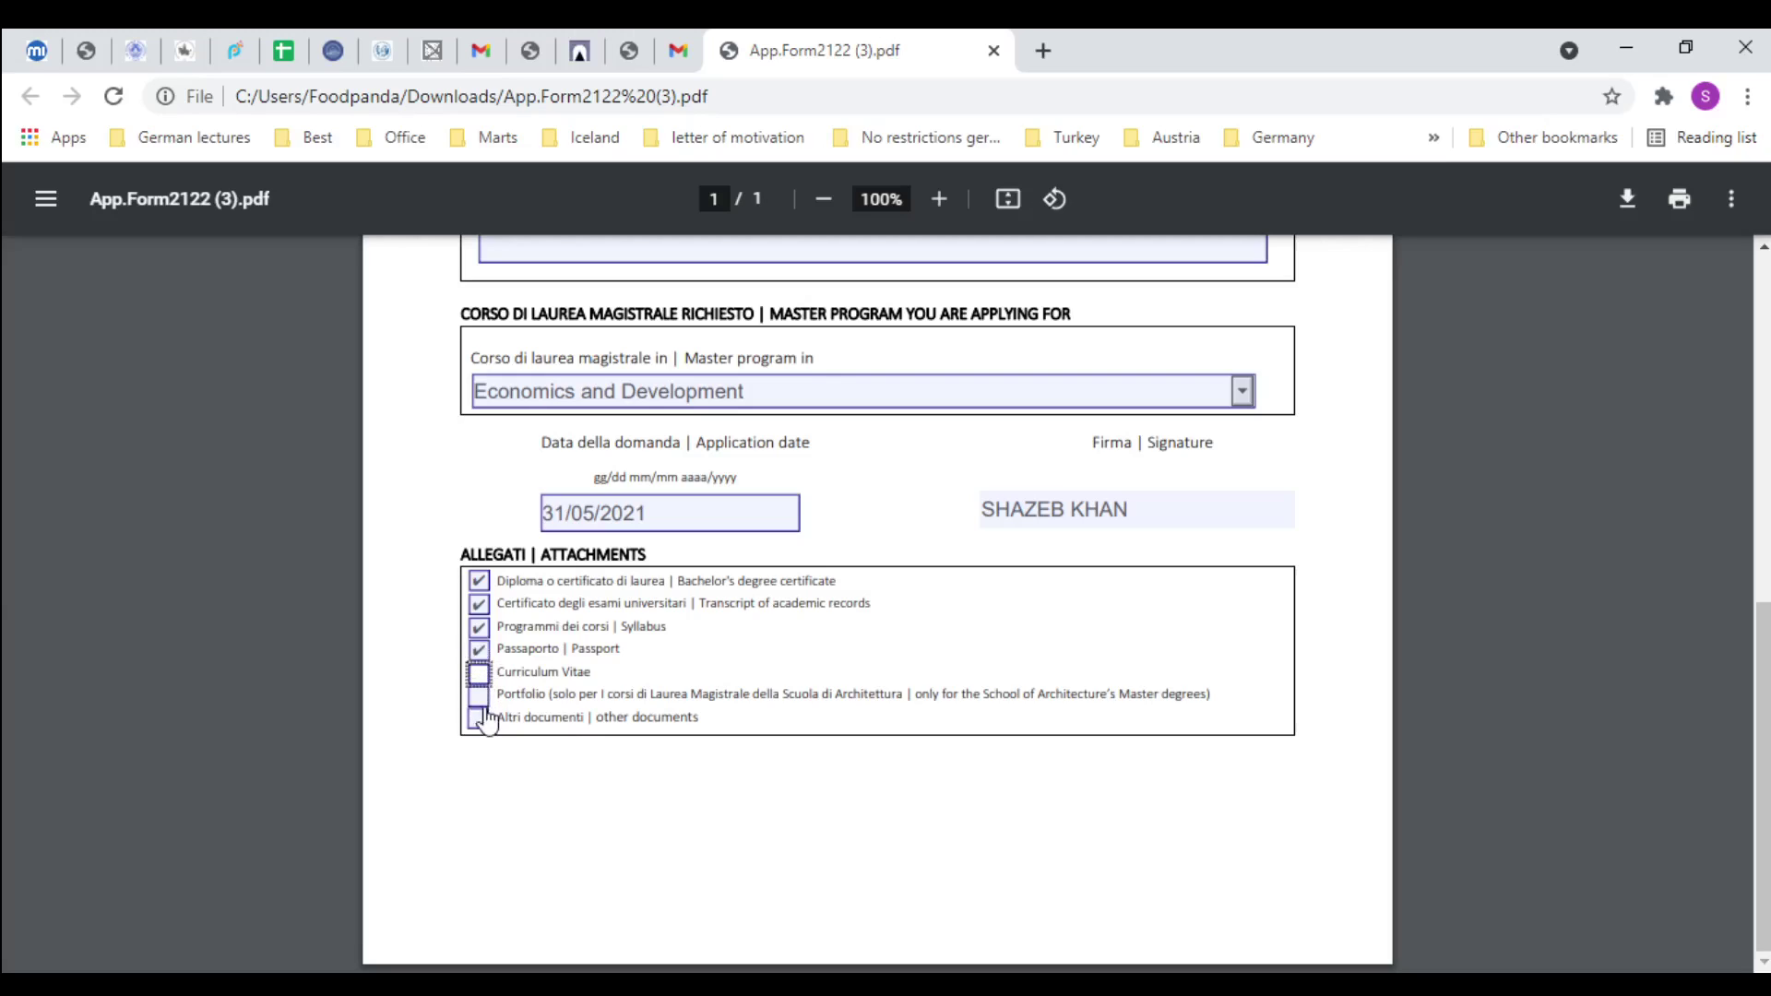
key(Tab)
key(Tab)
click(477, 721)
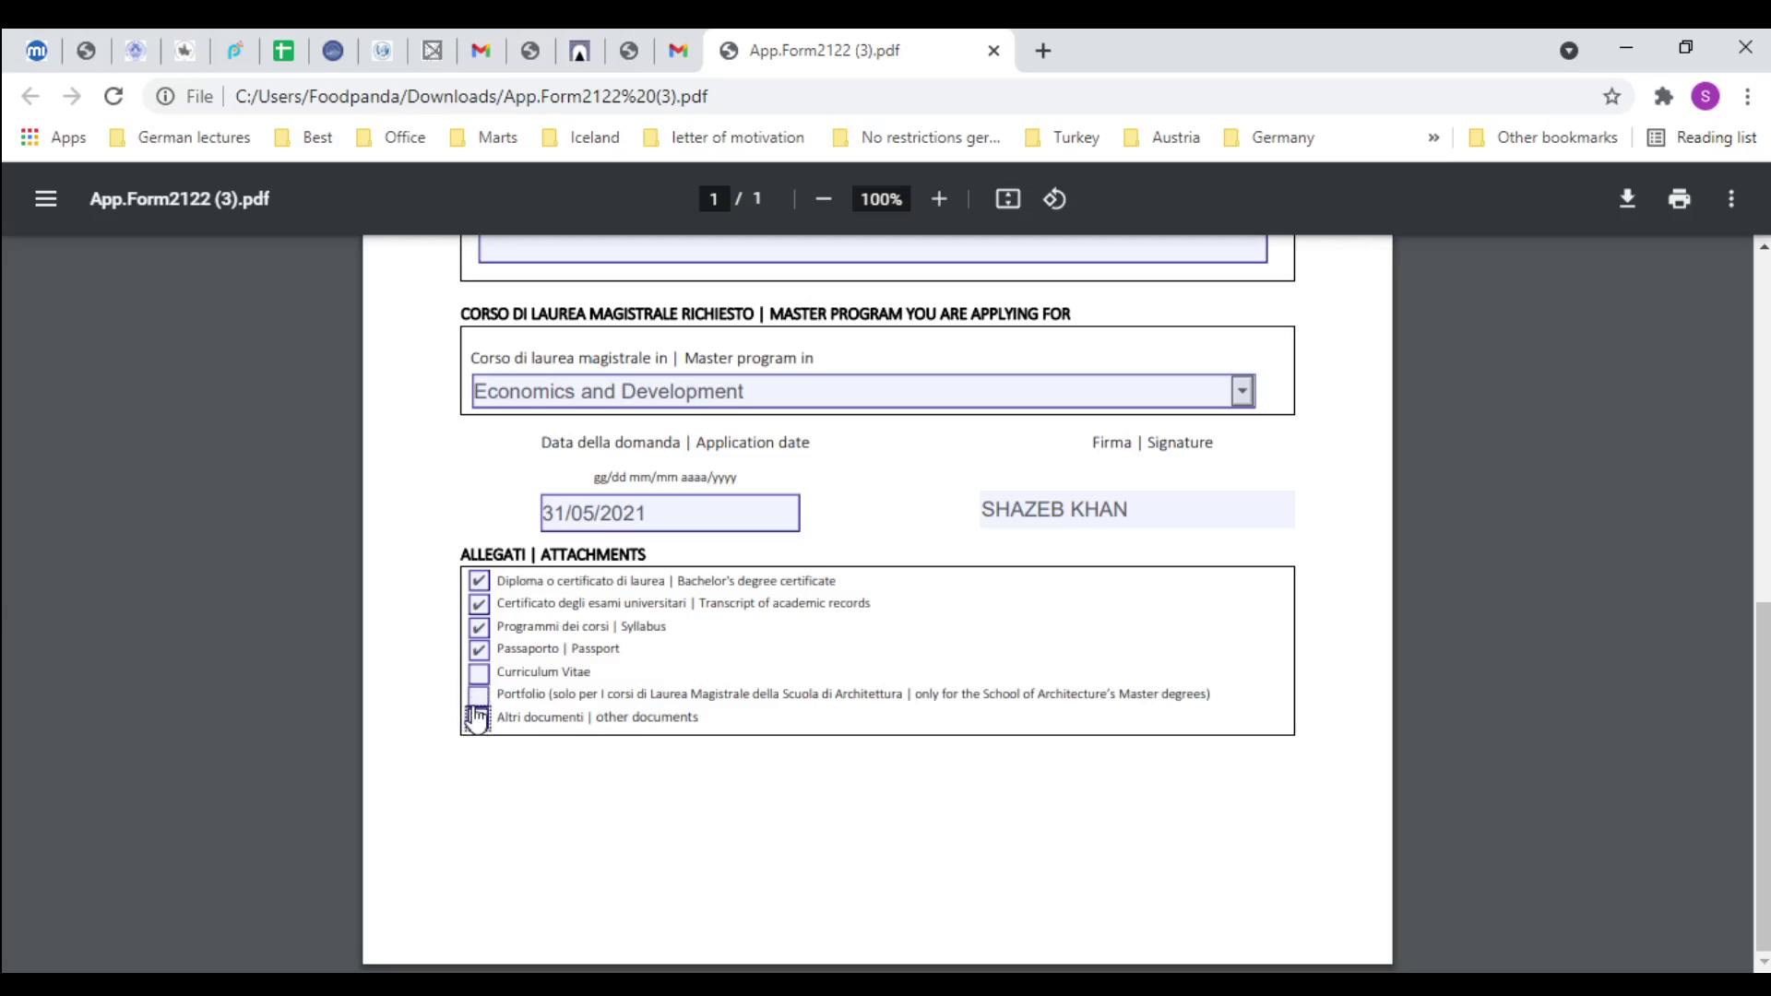
click(479, 676)
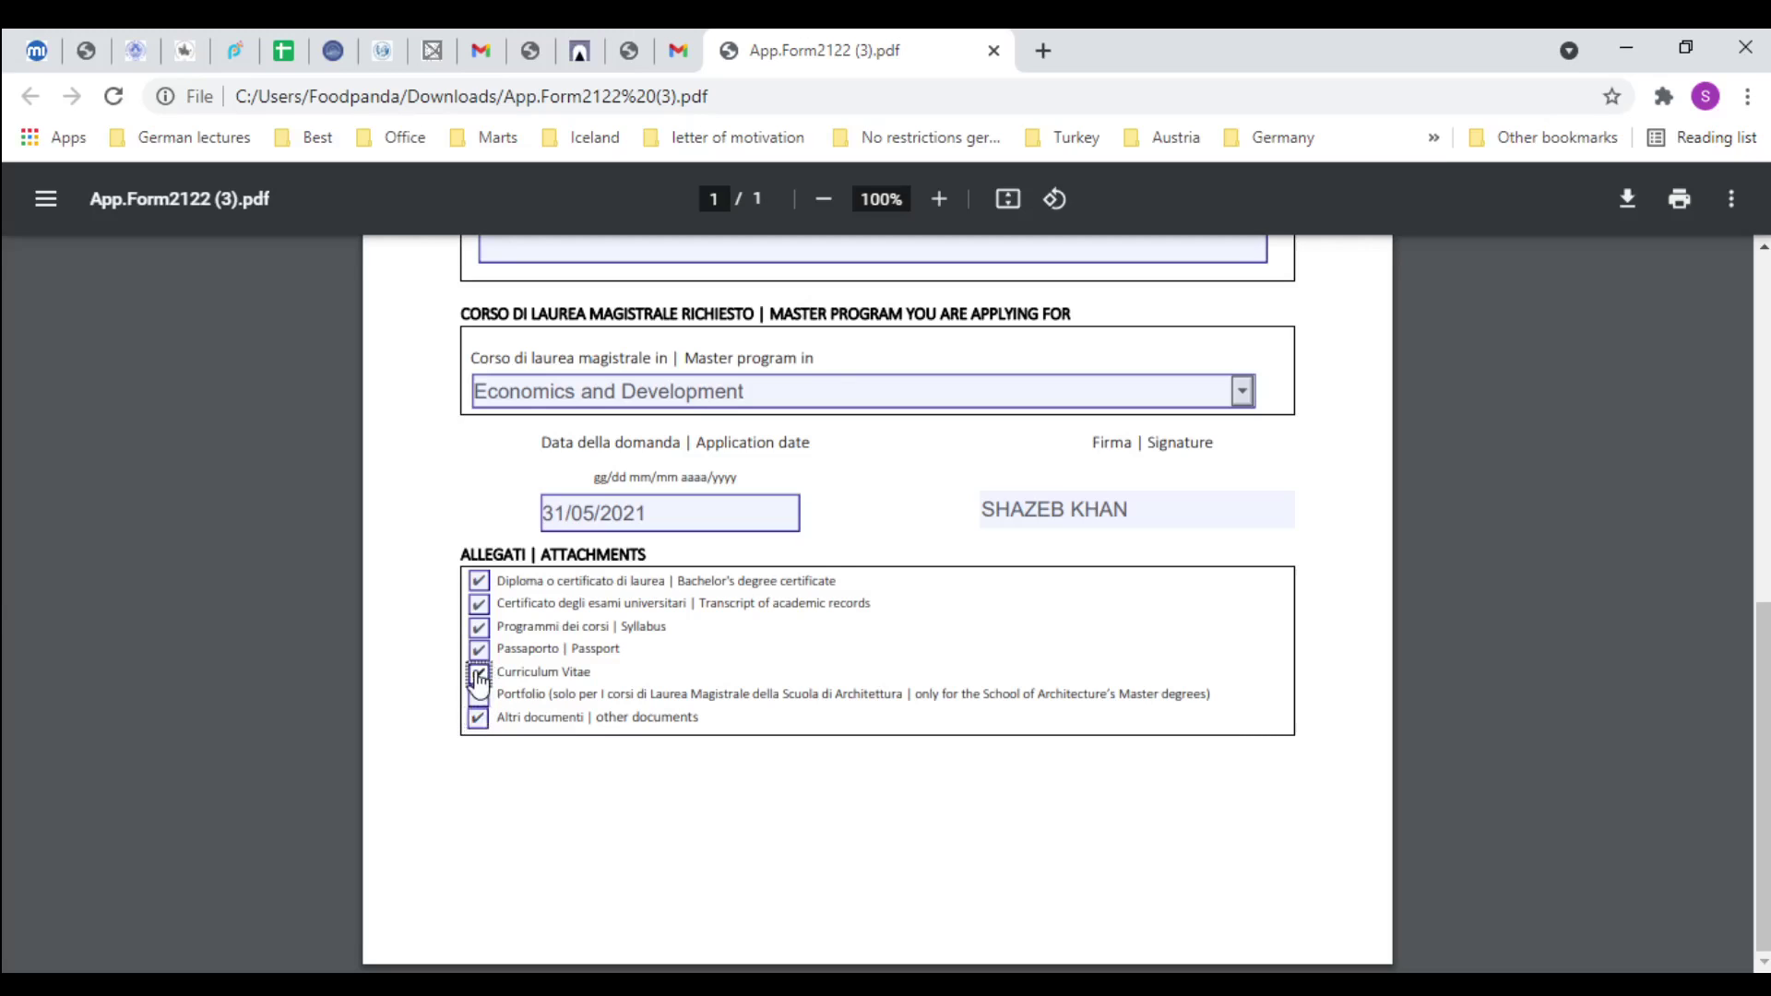
scroll(752, 678, up, 8)
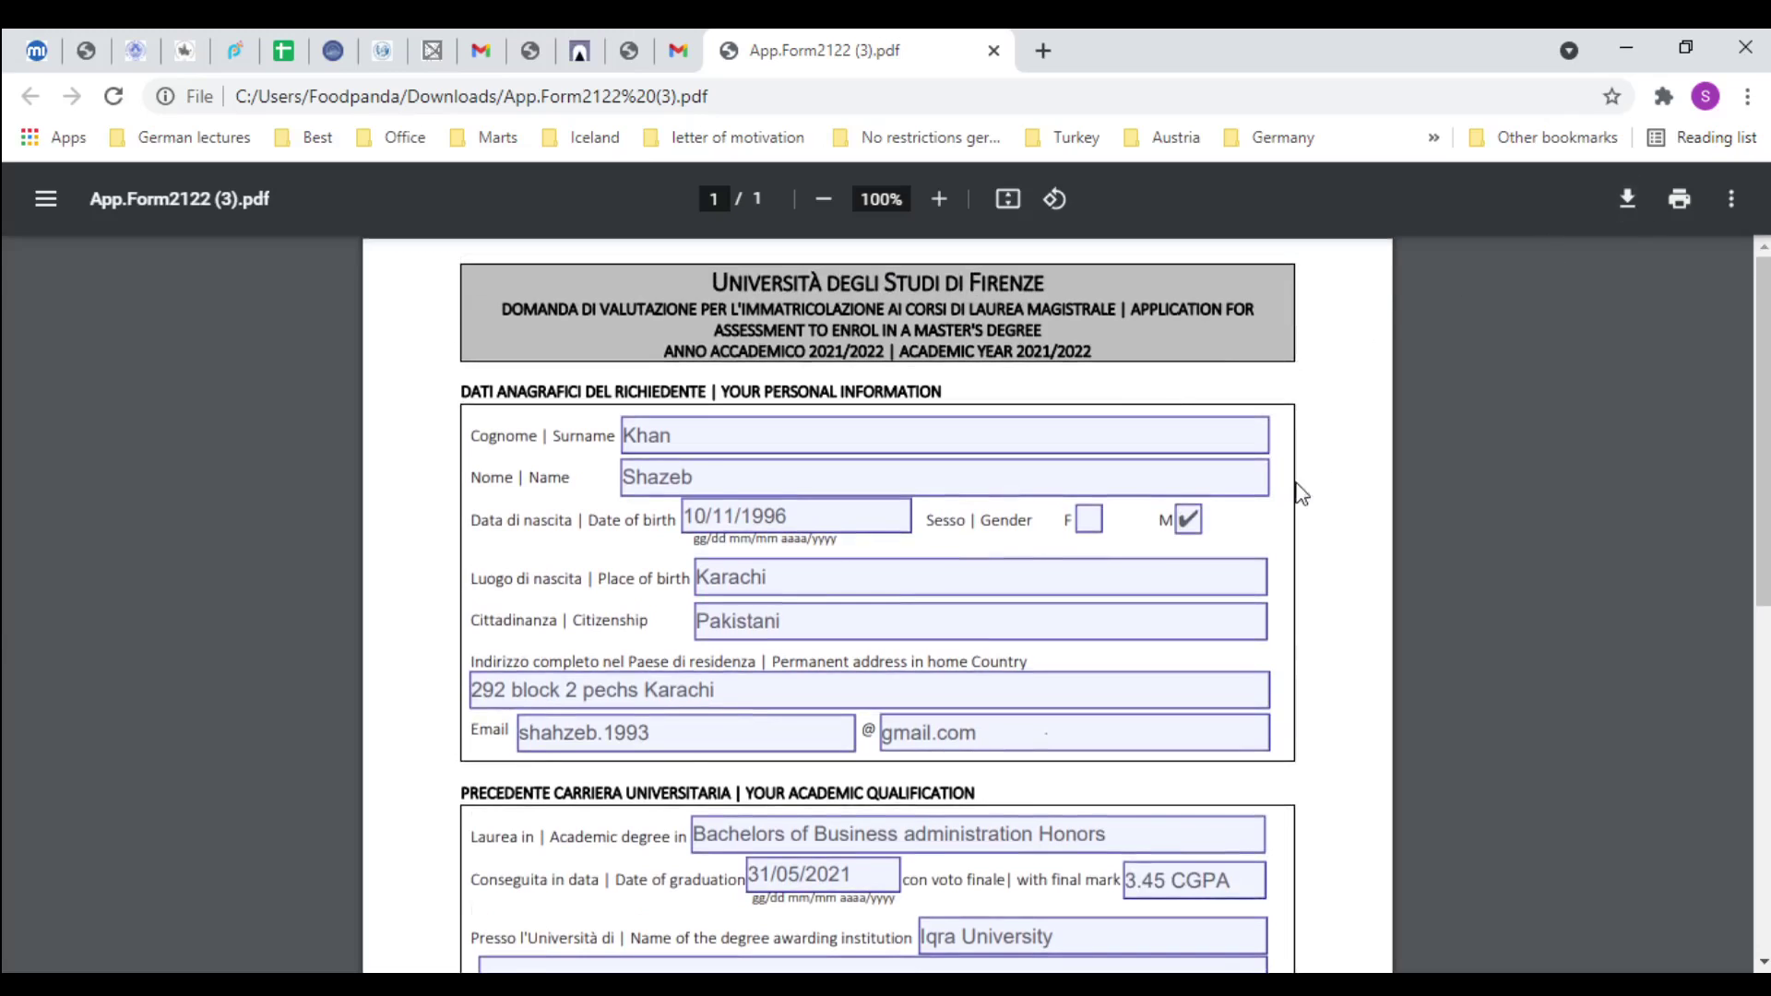
Download the completed form 'With your changes' and save the file
scroll(1199, 525, down, 8)
scroll(1131, 548, up, 4)
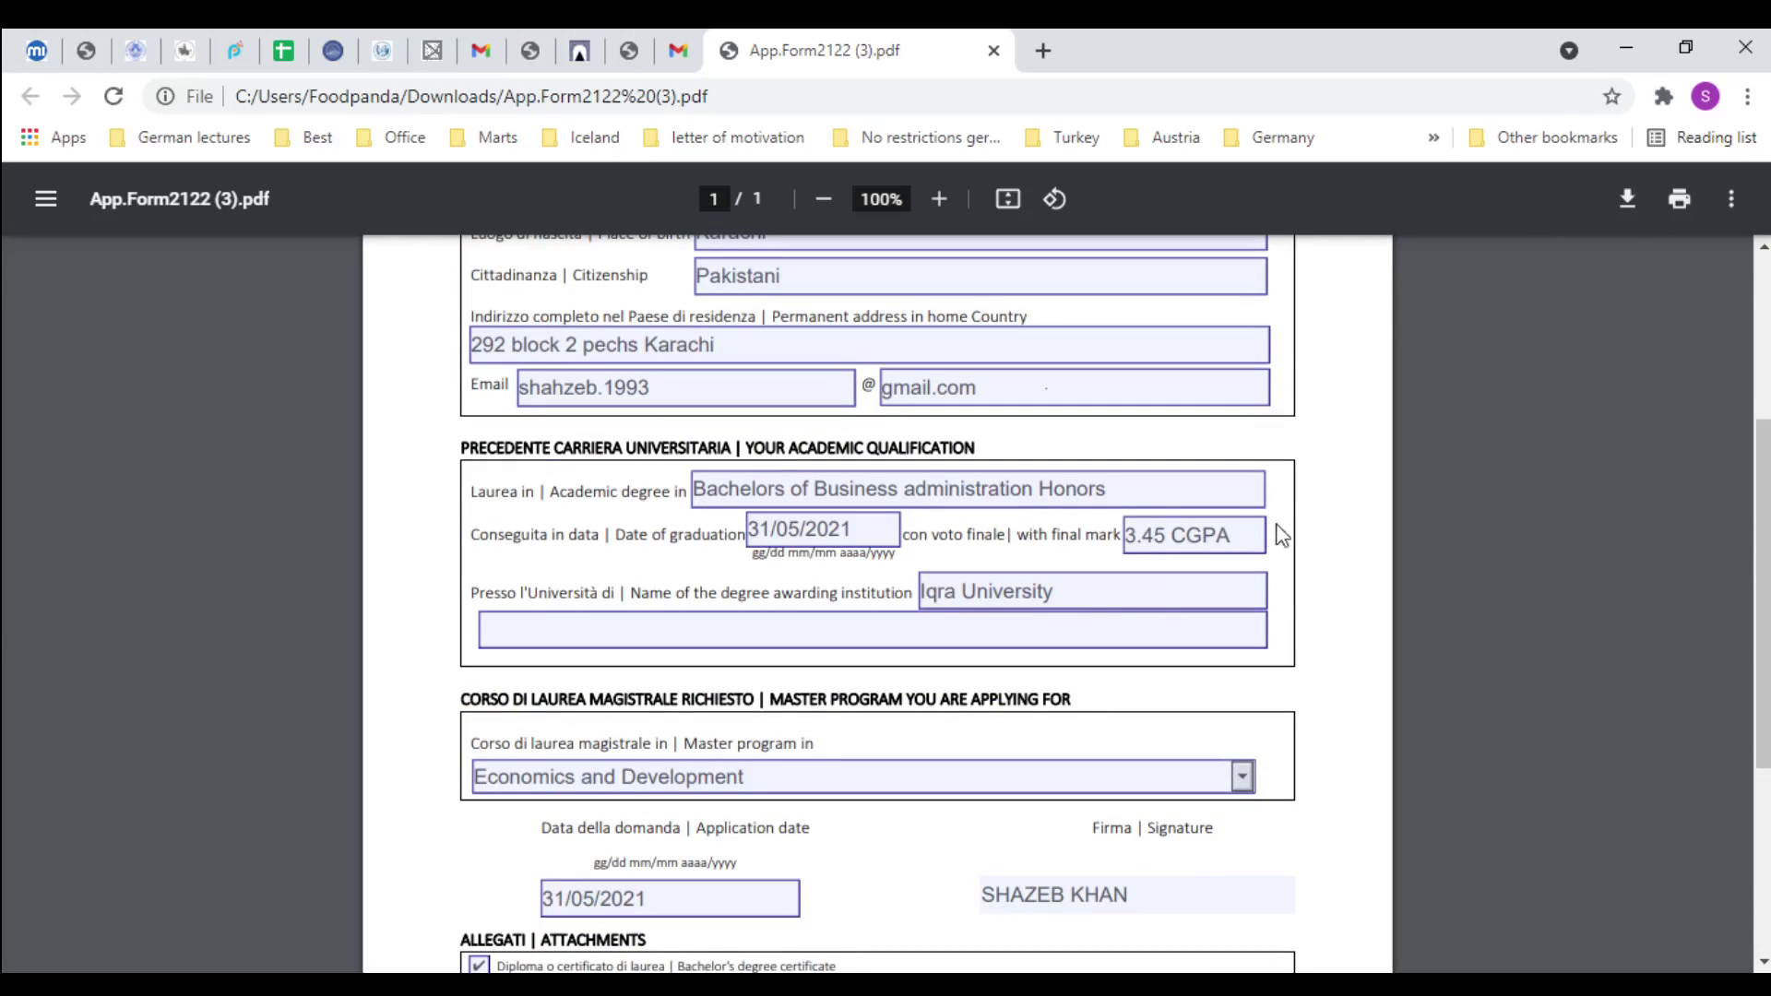
click(1627, 199)
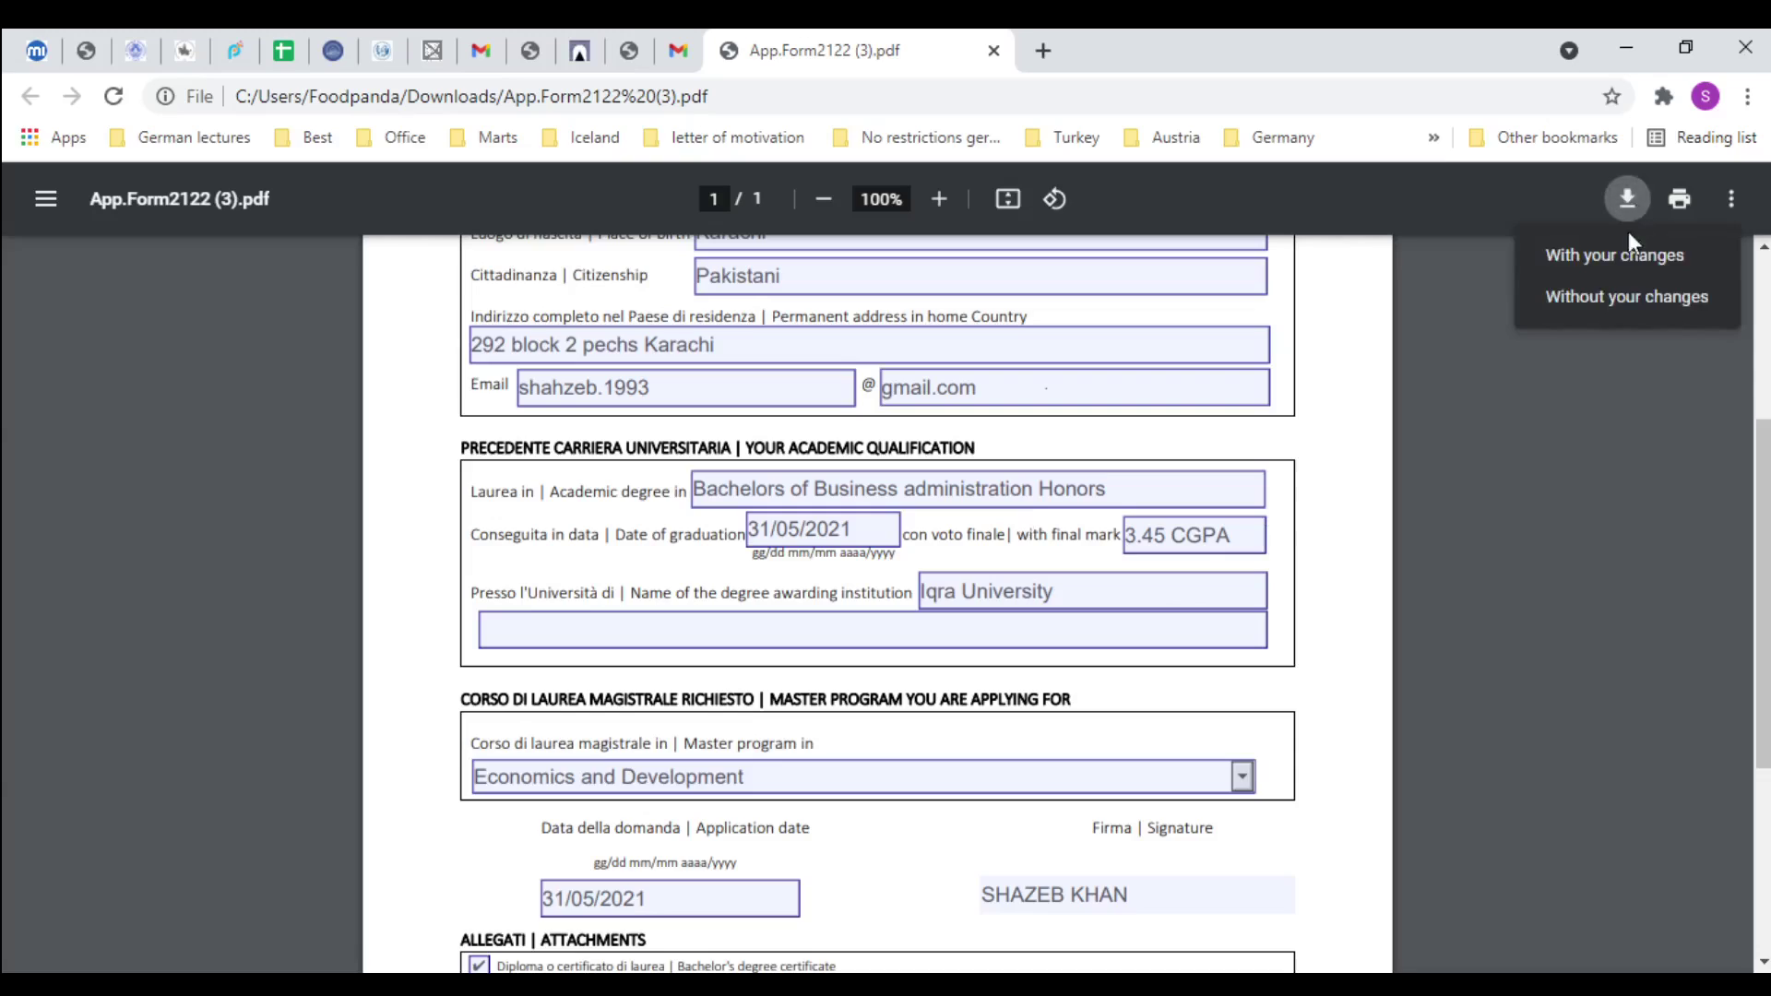
click(1634, 264)
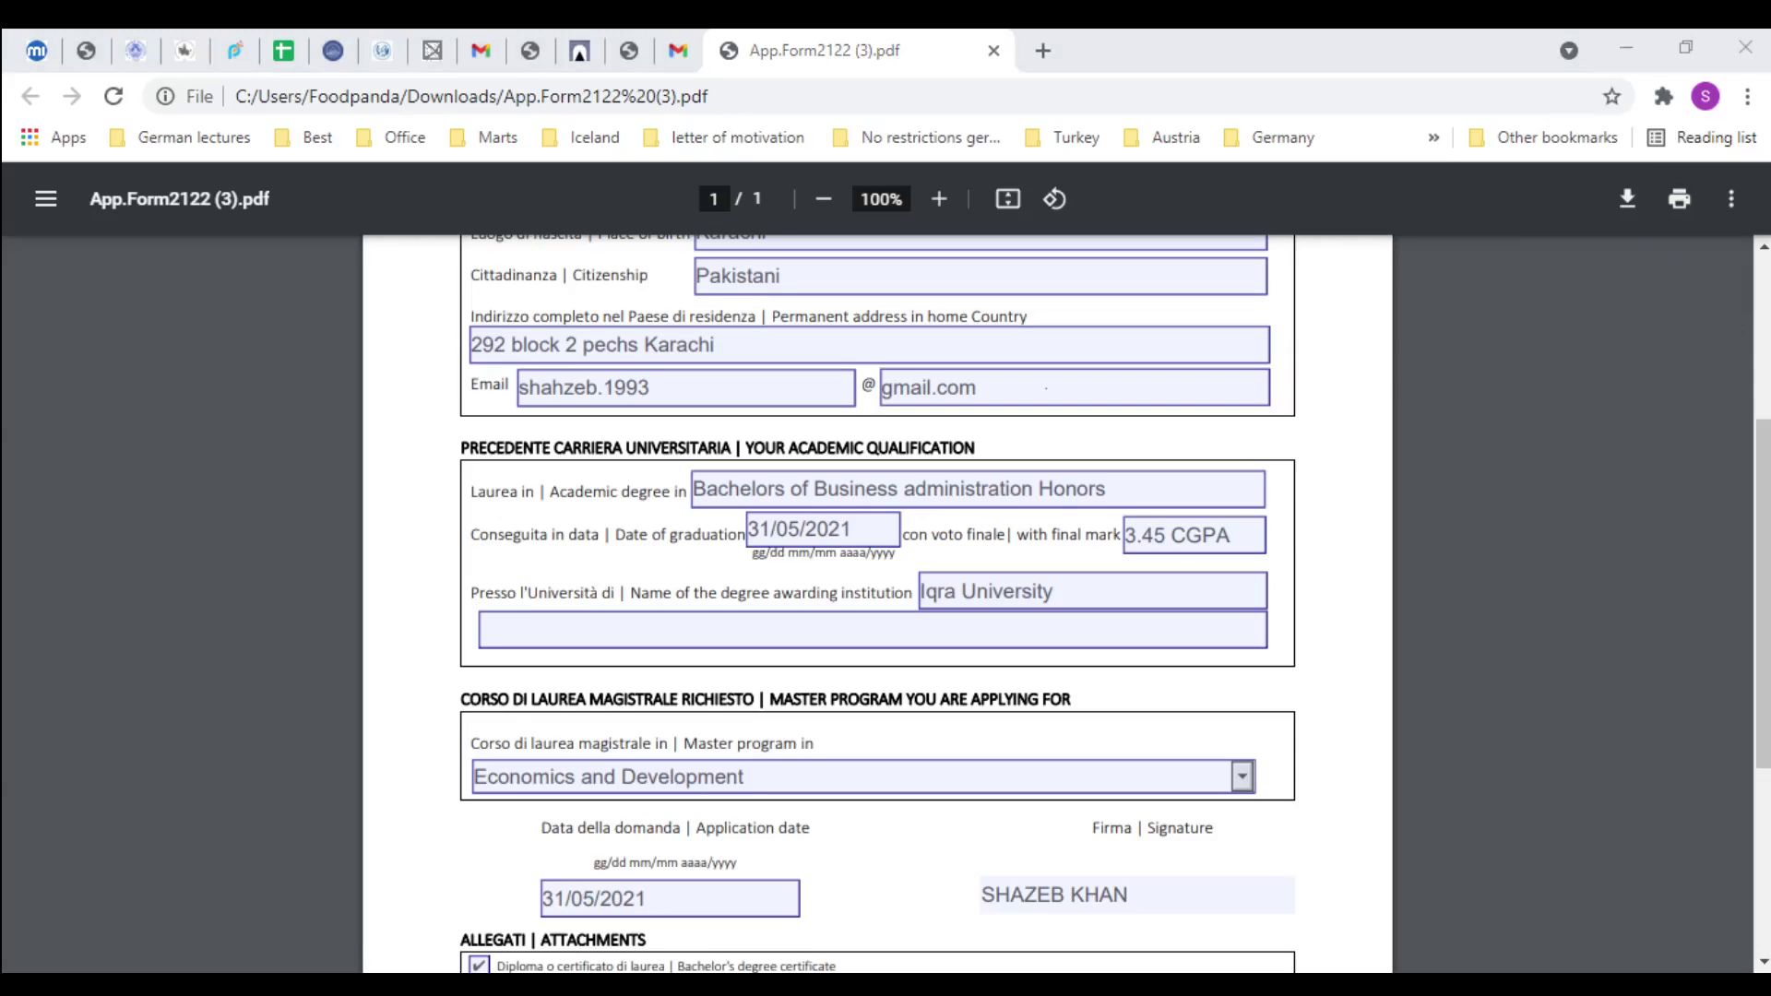
click(1245, 849)
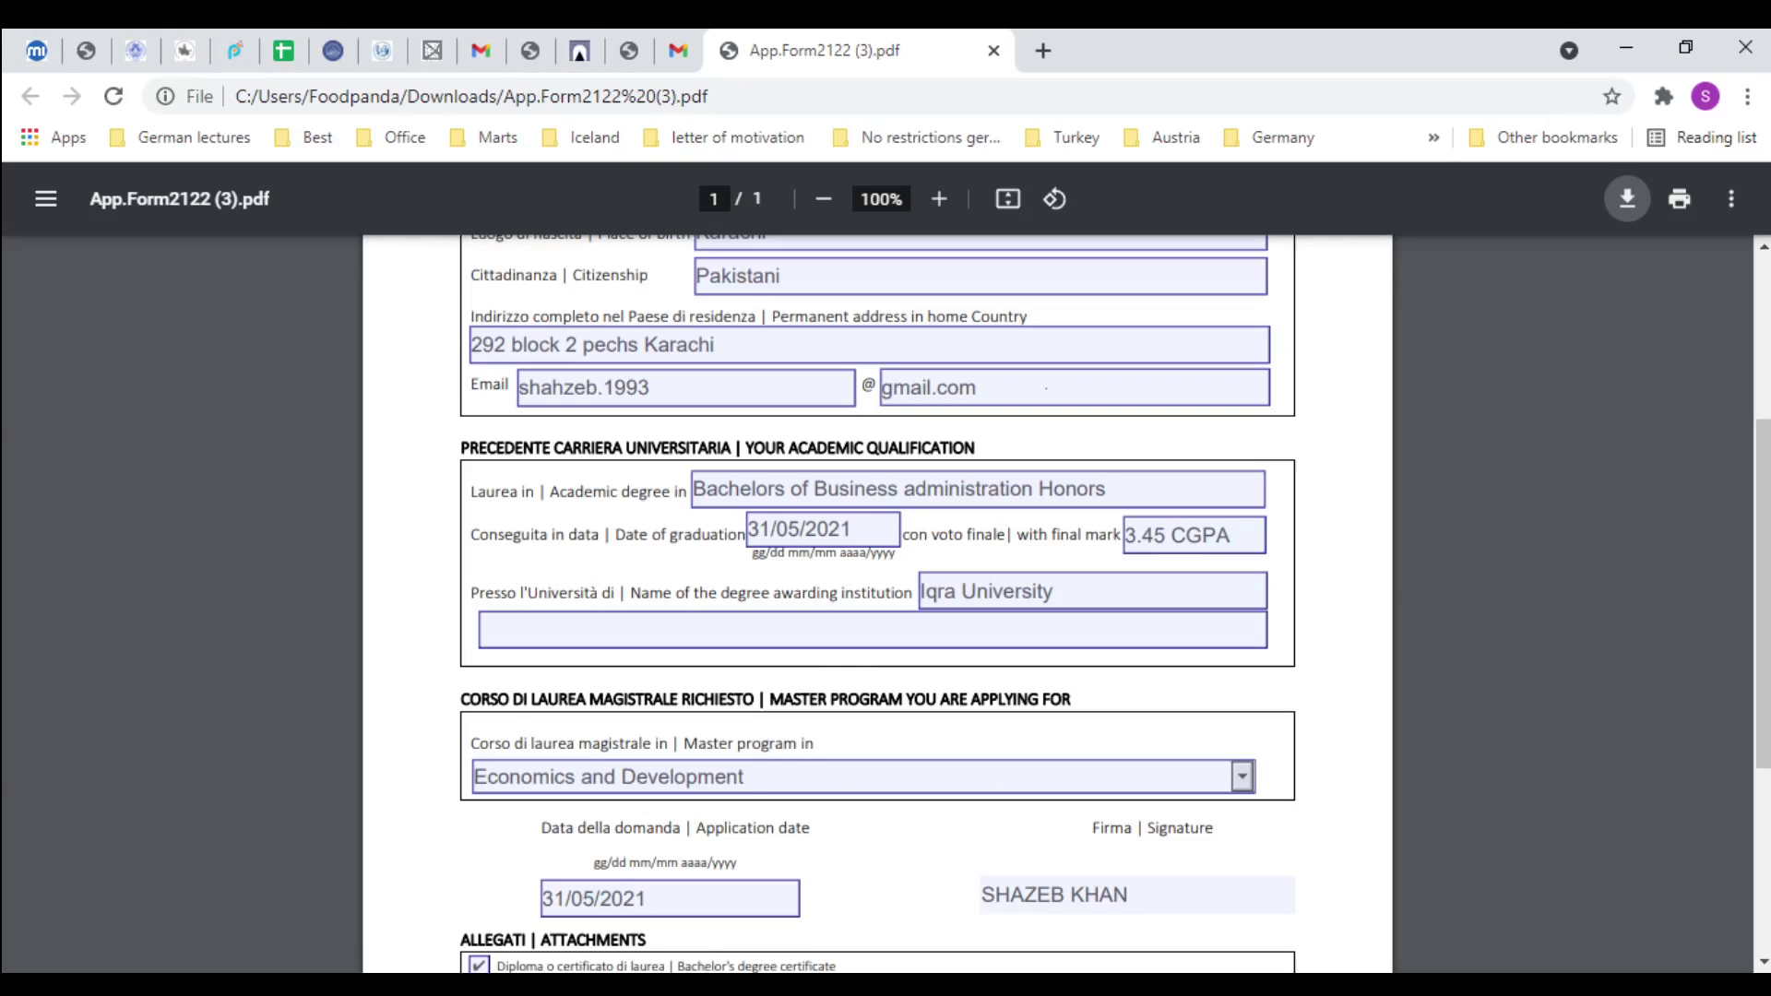
key(alt+Tab)
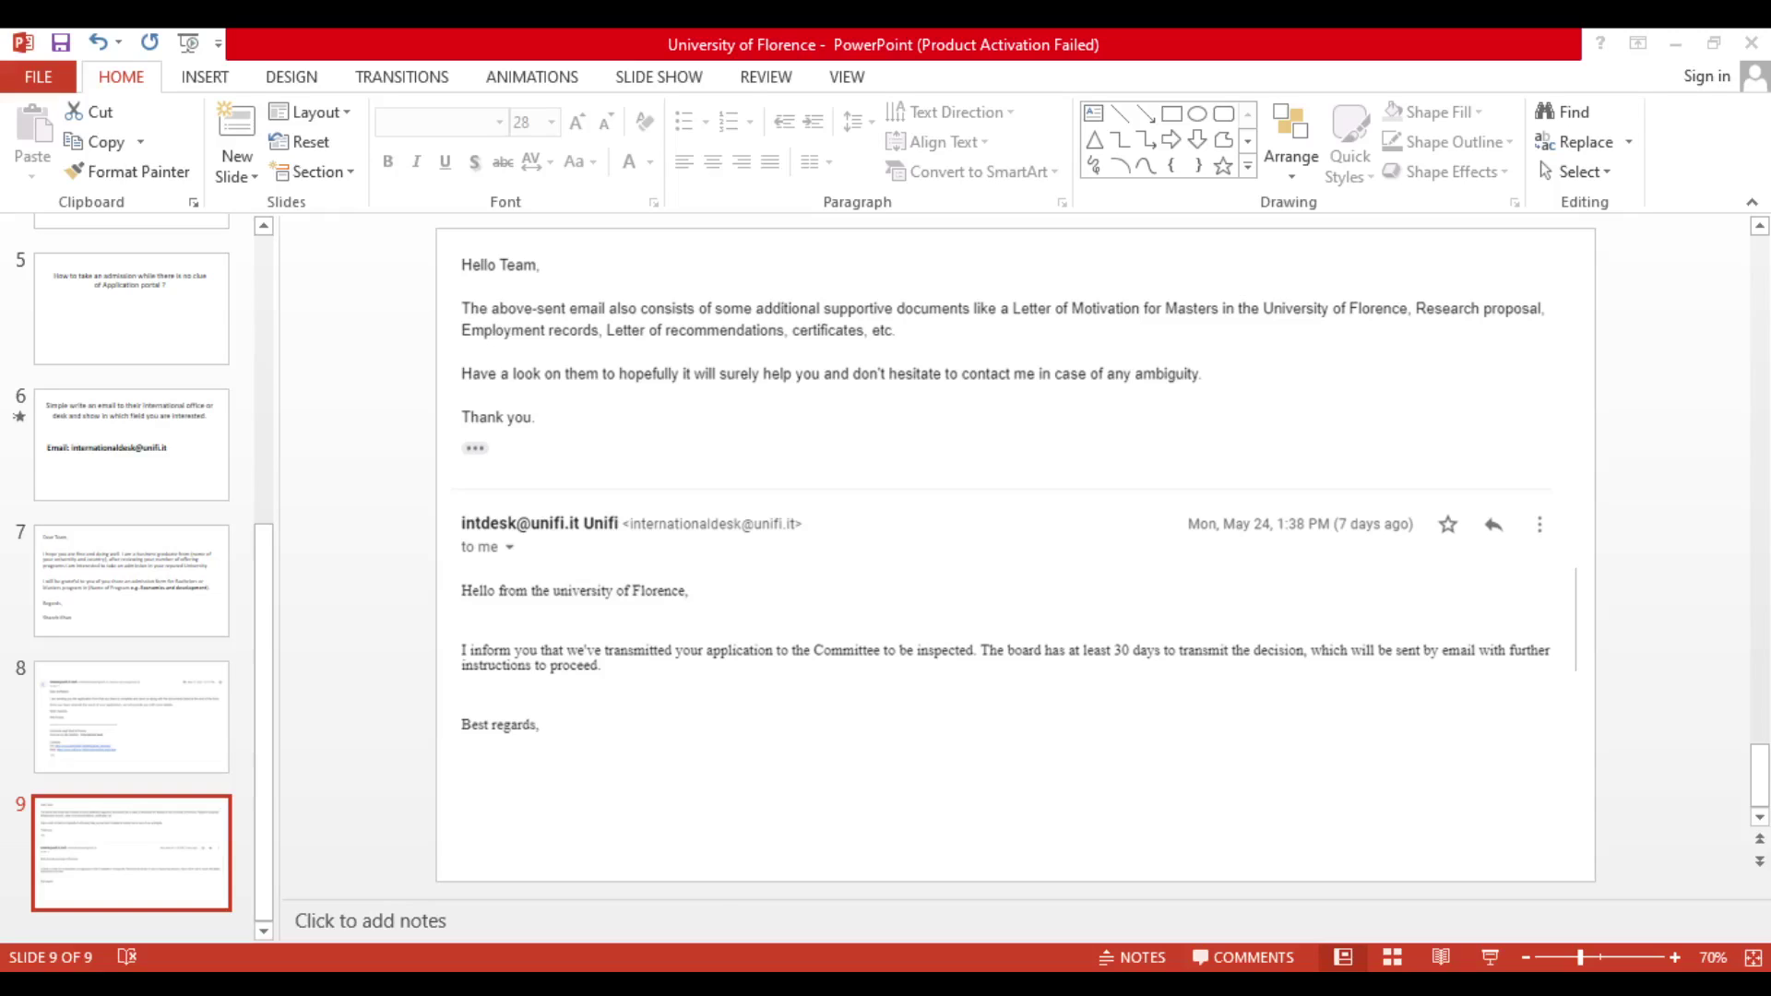
Return from the slide 9 email screenshot to the University of Florence title slide 1
click(715, 888)
click(587, 607)
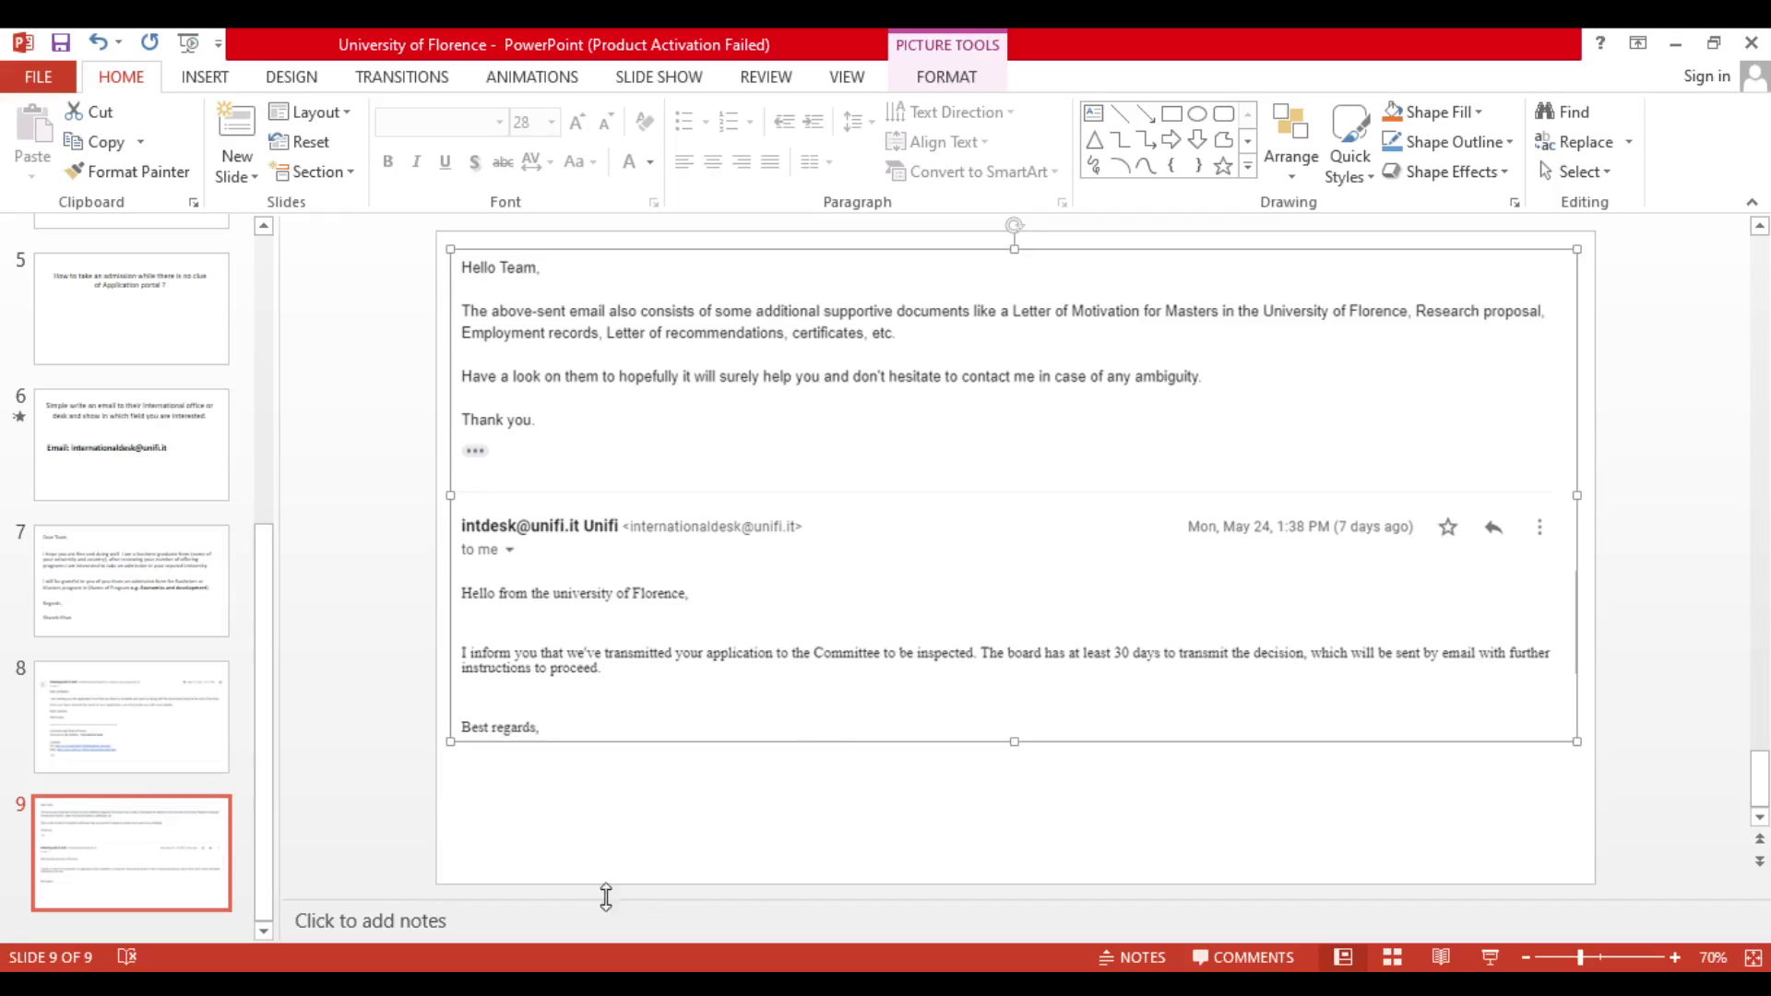
scroll(201, 620, up, 5)
click(153, 311)
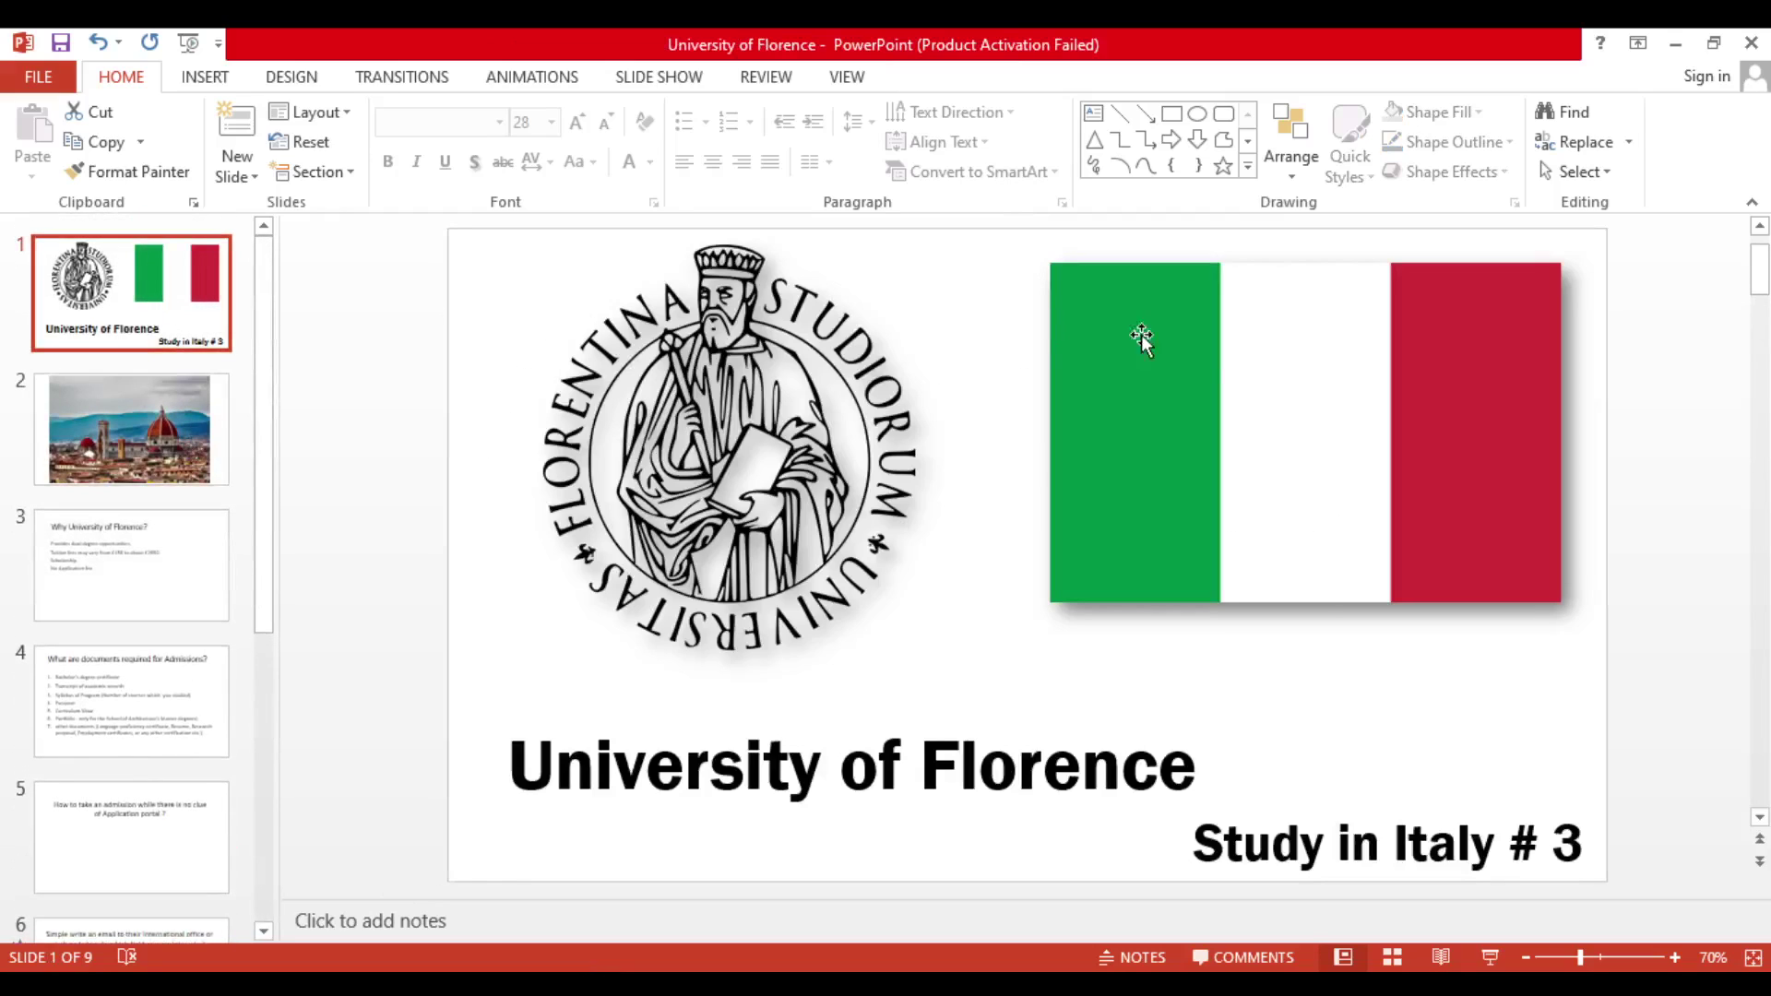